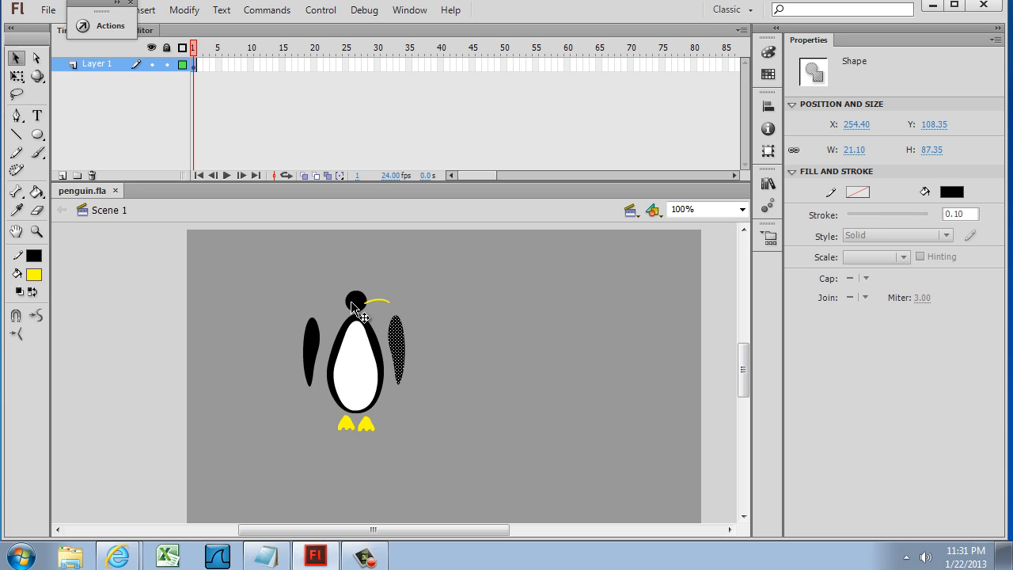
pyautogui.click(354, 305)
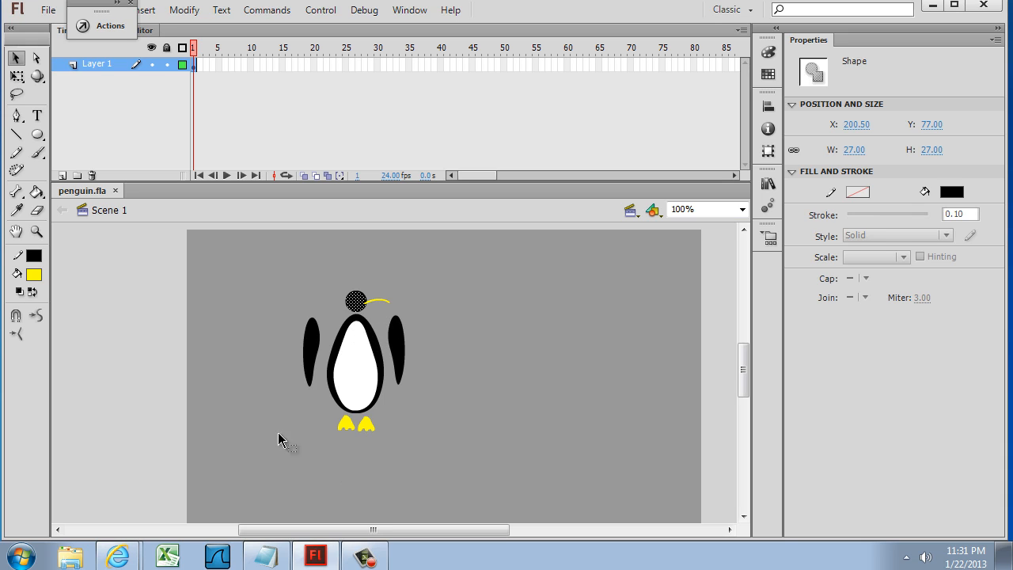
pyautogui.click(446, 414)
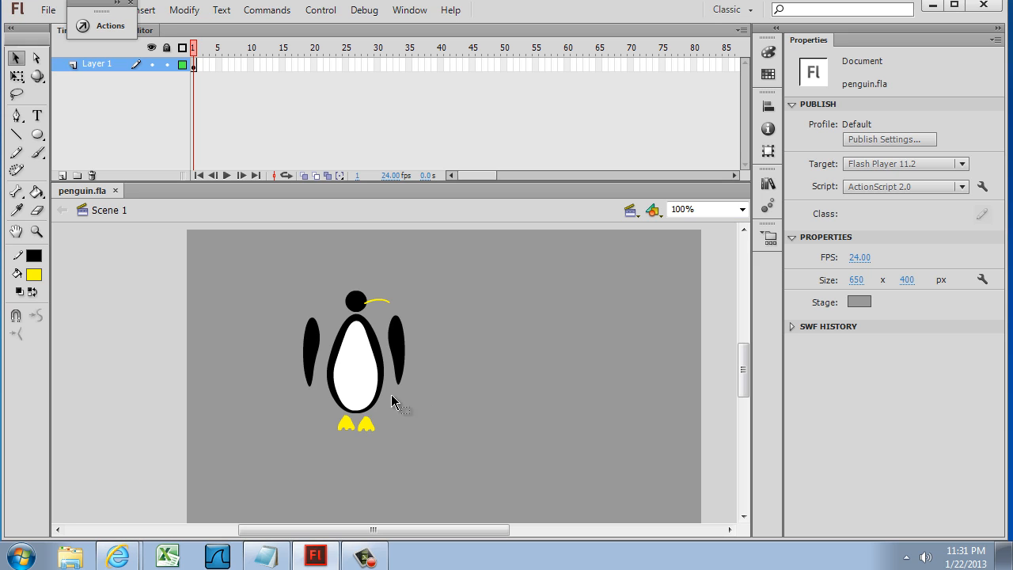
# Start converting the penguin's left wing shape into a symbol of type Movie Clip.
pyautogui.click(312, 345)
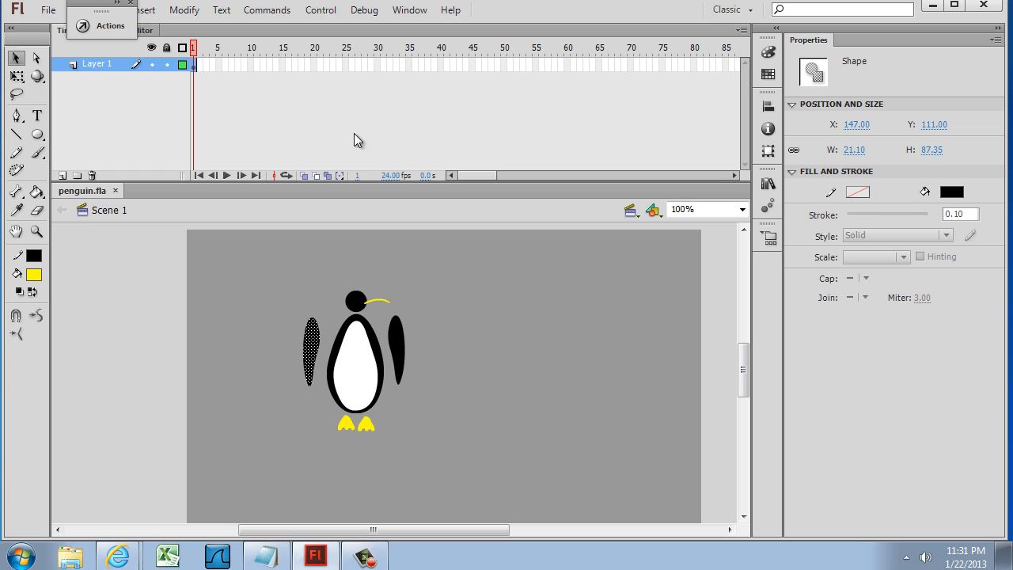
pyautogui.click(306, 311)
pyautogui.click(309, 339)
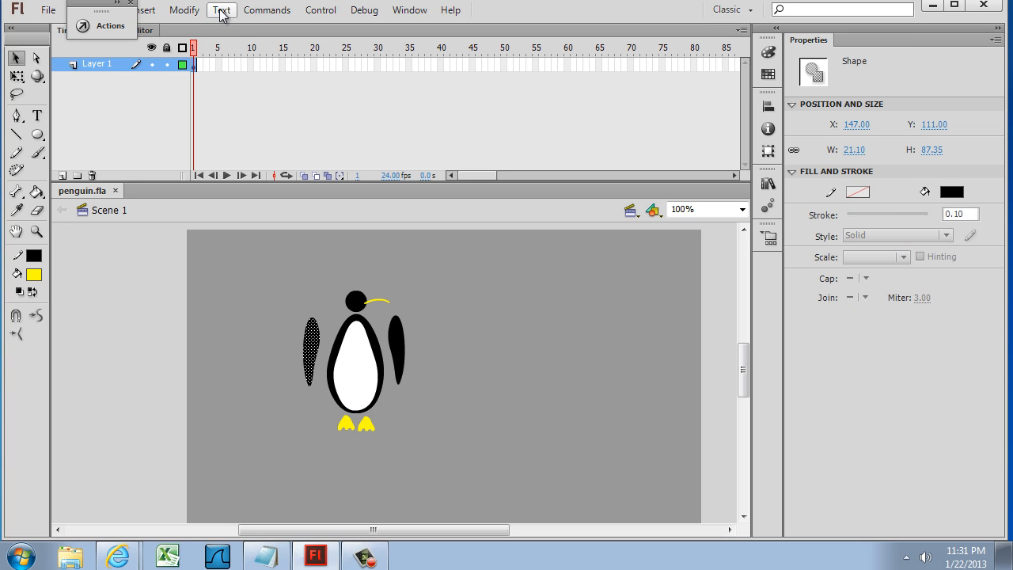
pyautogui.click(184, 9)
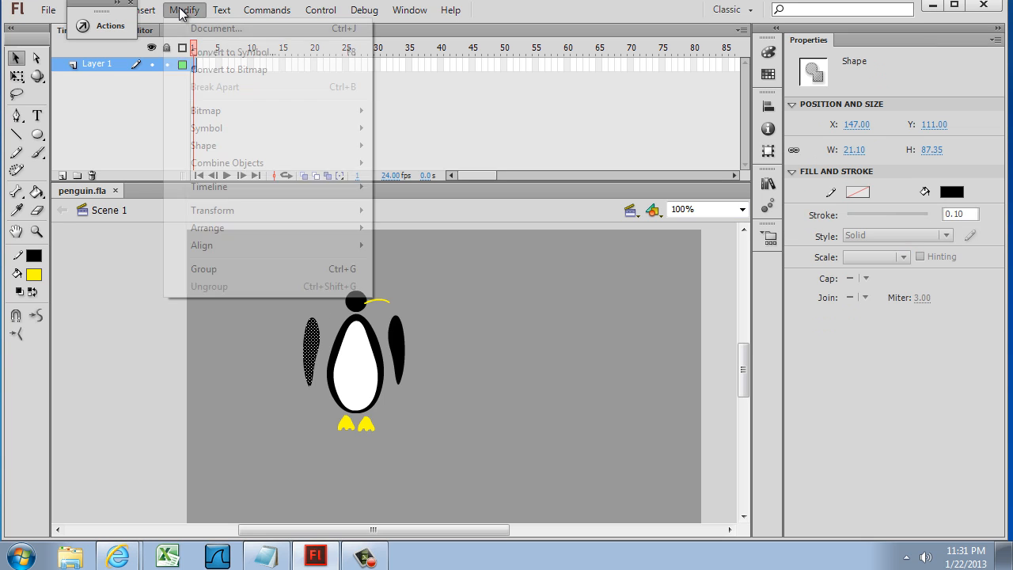
pyautogui.click(216, 52)
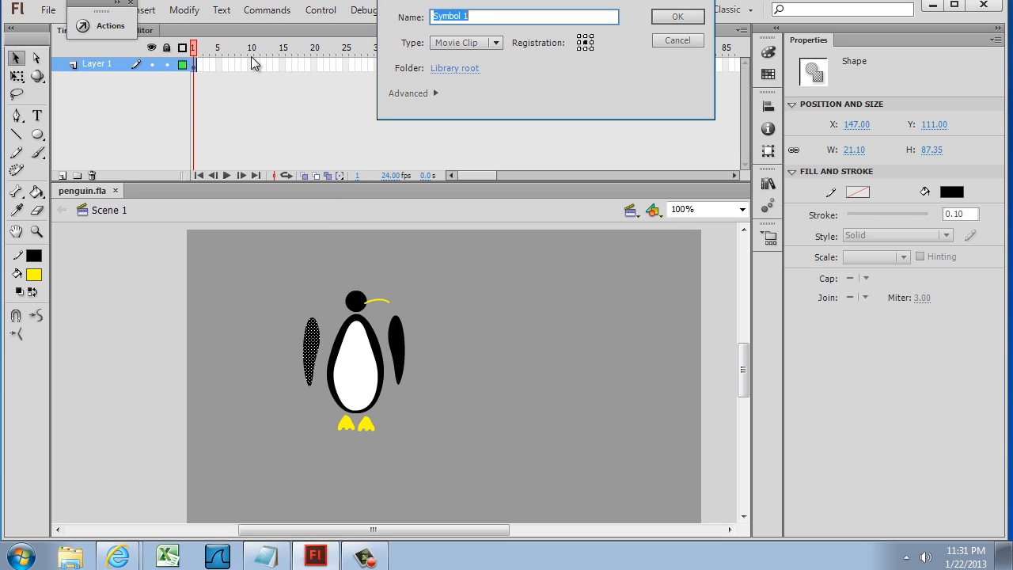
pyautogui.click(451, 42)
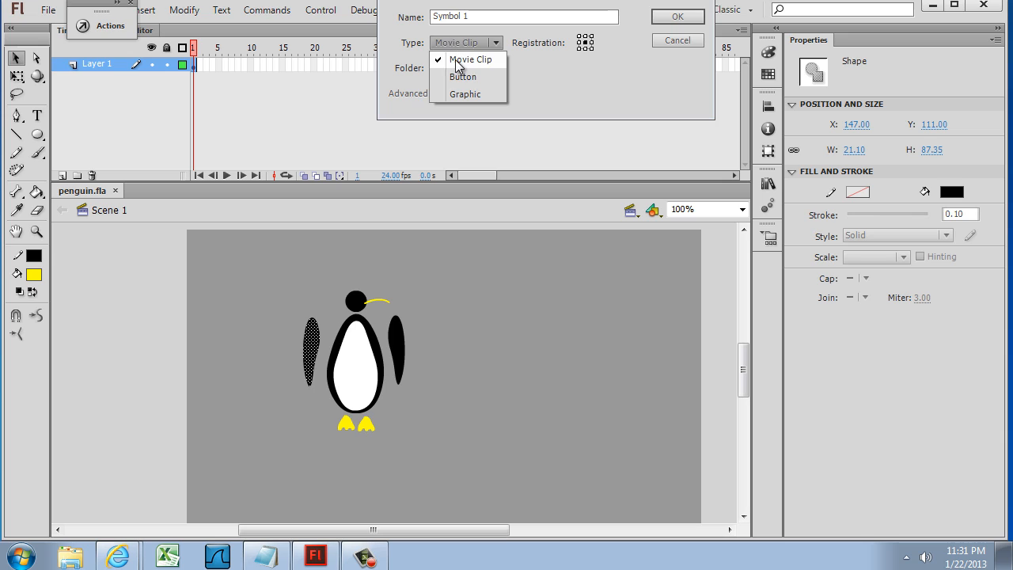
pyautogui.click(457, 61)
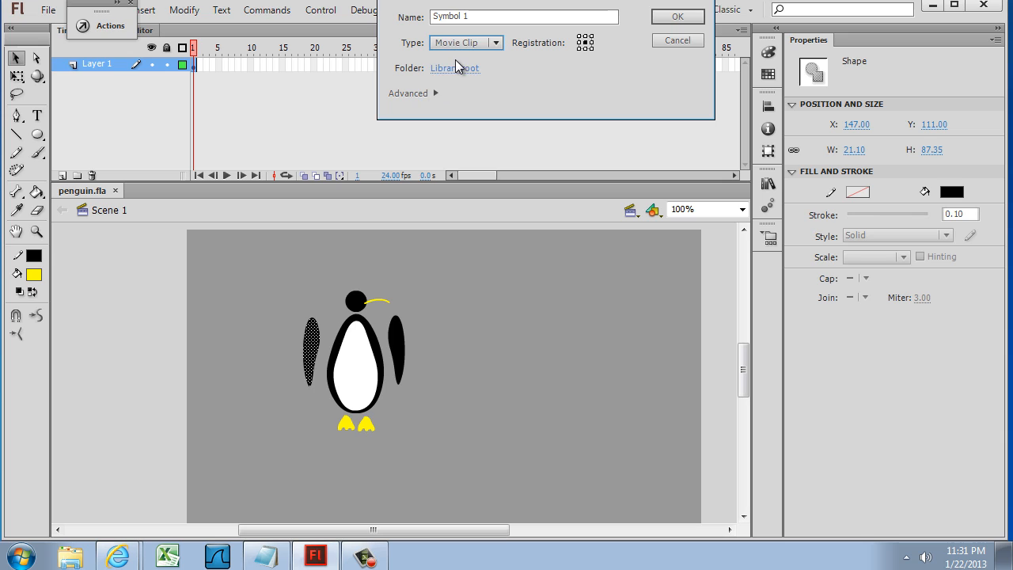
# Create the left wing symbol with a centred registration point and the name mc-leftwing.
pyautogui.click(585, 42)
pyautogui.click(580, 37)
pyautogui.click(585, 43)
pyautogui.moveTo(470, 21); pyautogui.dragTo(352, 29)
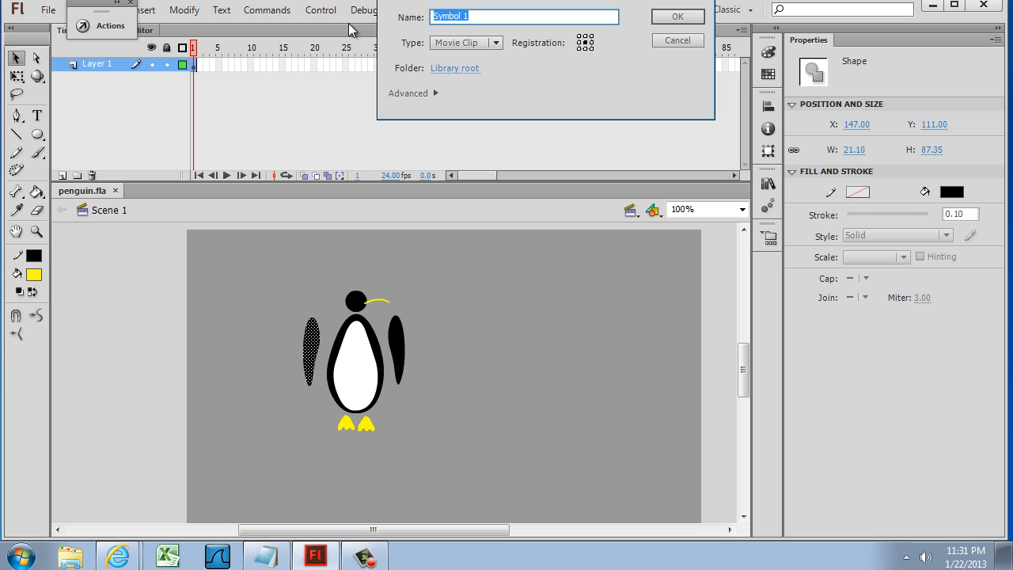
pyautogui.write('mc-wing')
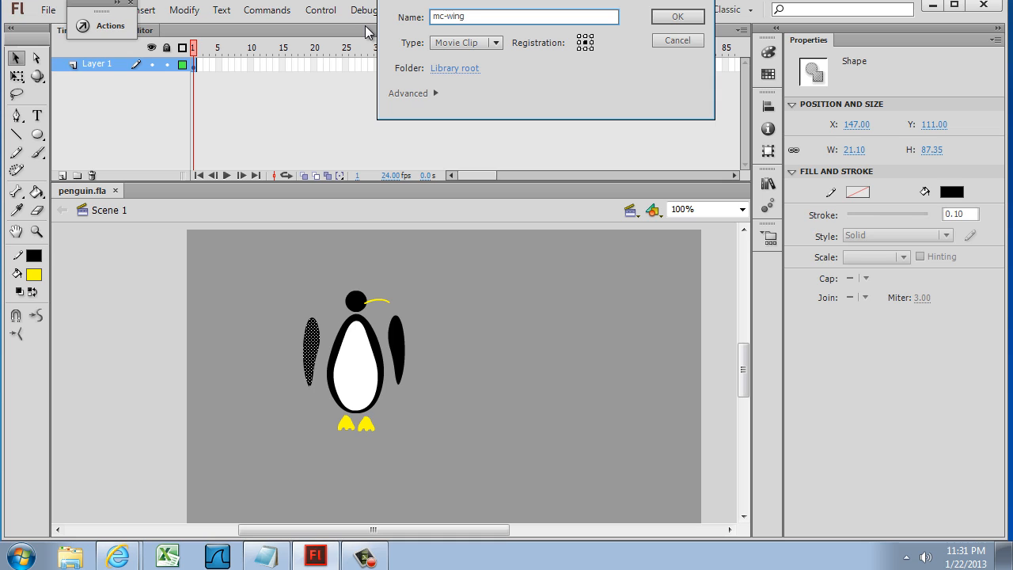
pyautogui.write('left')
pyautogui.click(674, 18)
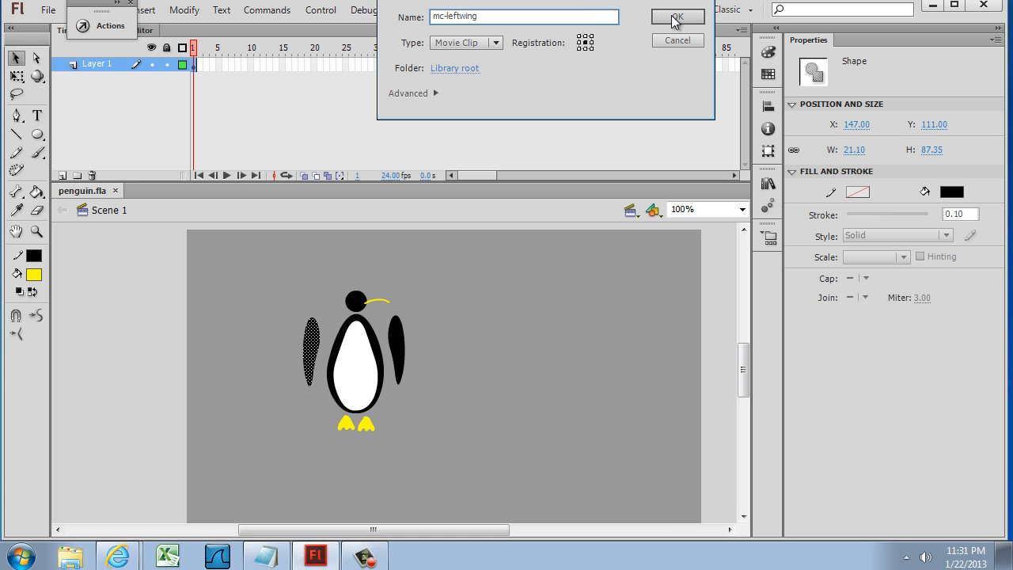
# Inspect the left wing movie clip's instance properties, including its instance name field.
pyautogui.click(513, 354)
pyautogui.click(309, 337)
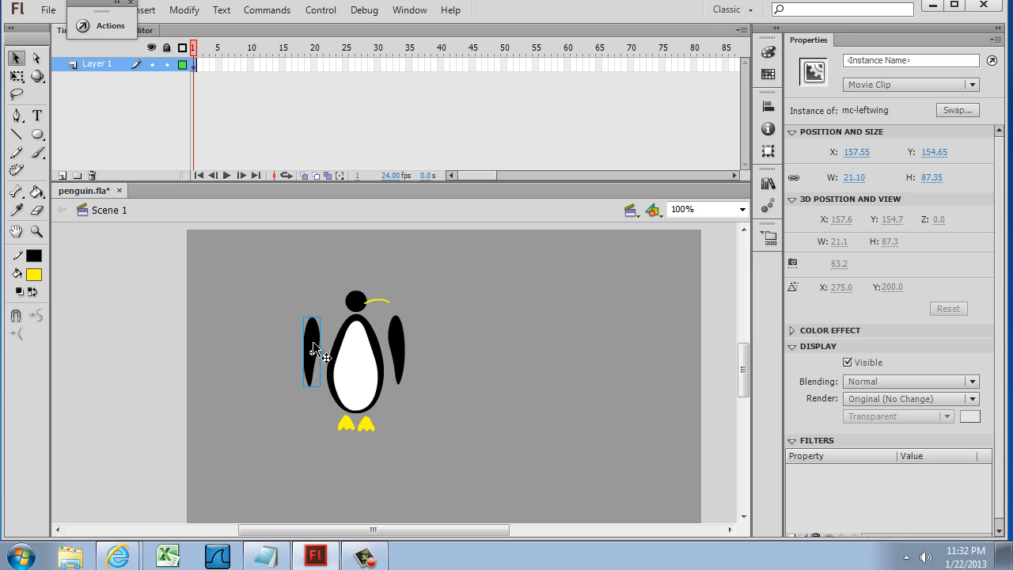
pyautogui.click(468, 364)
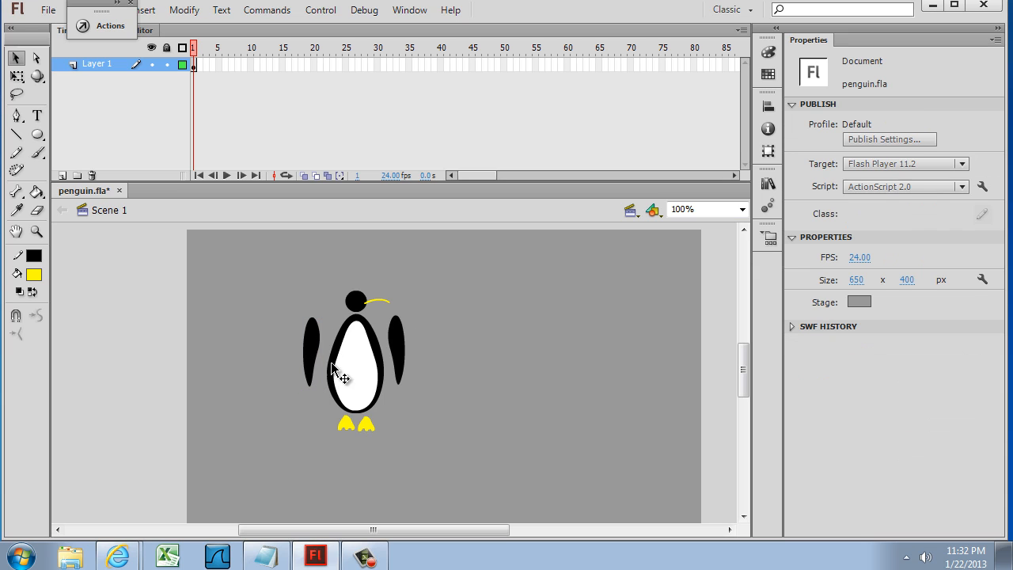
pyautogui.click(312, 348)
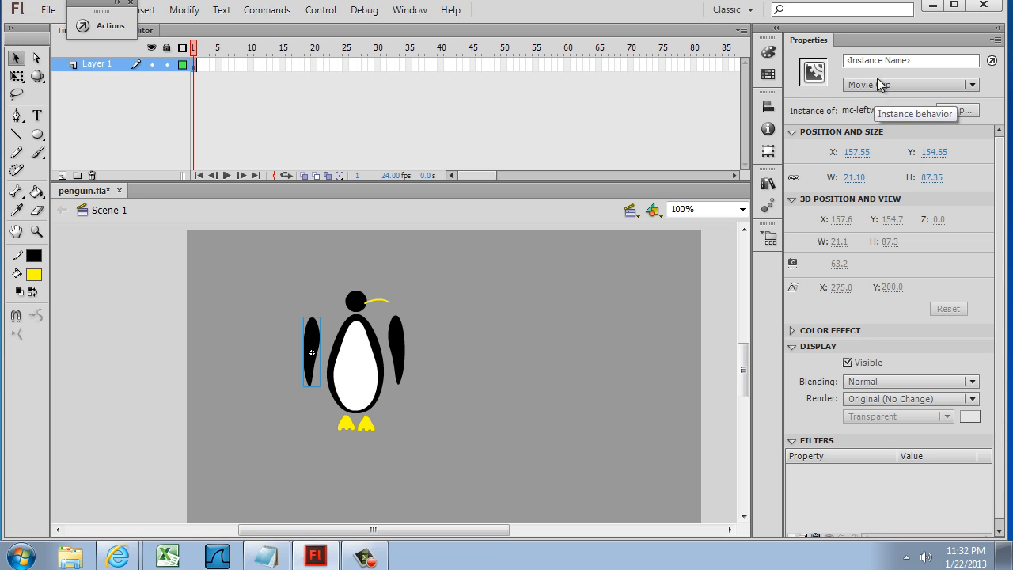
pyautogui.click(893, 64)
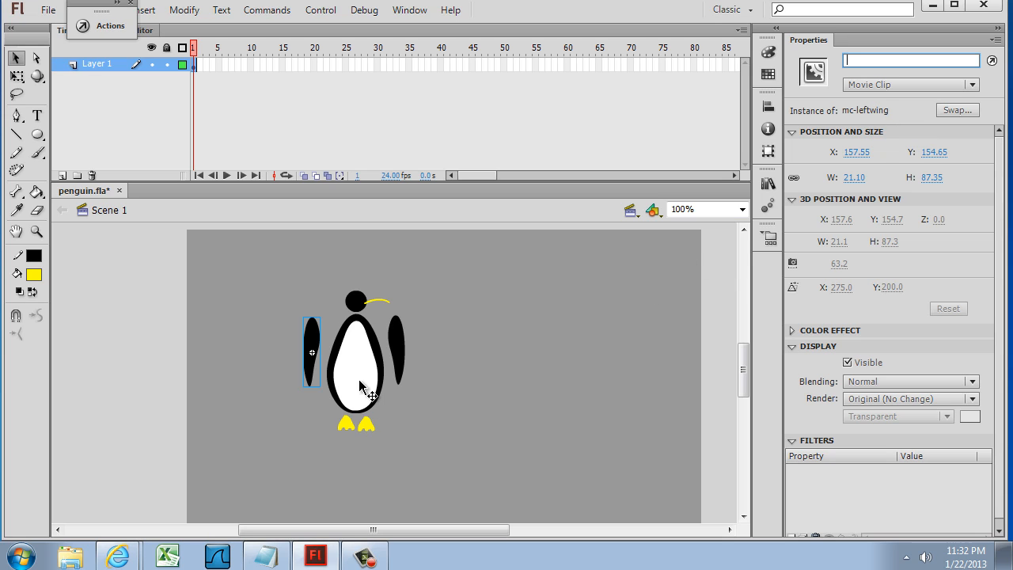
pyautogui.click(431, 346)
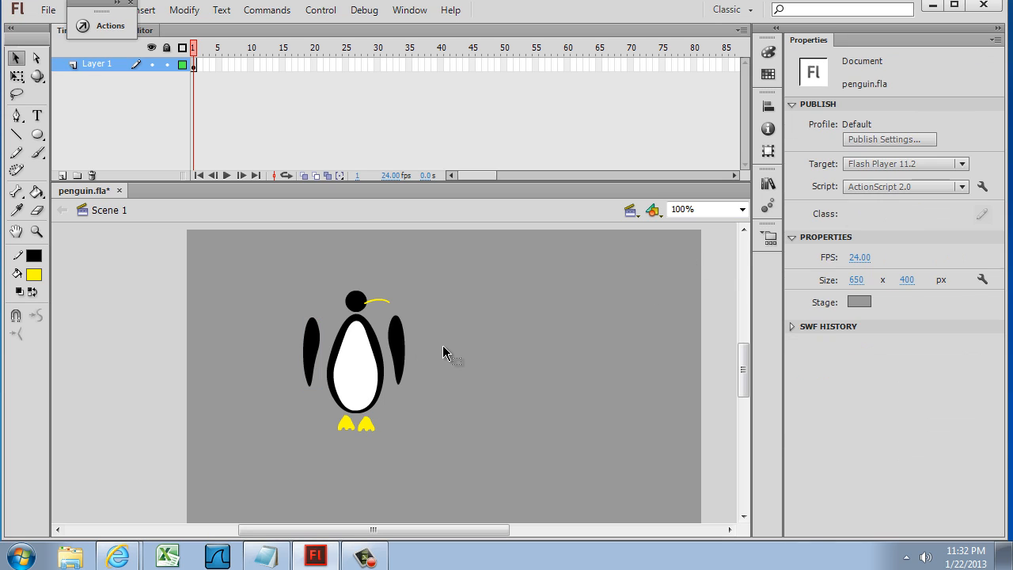
# Convert the penguin's right wing shape into a movie clip symbol named mc-rightwing.
pyautogui.click(396, 348)
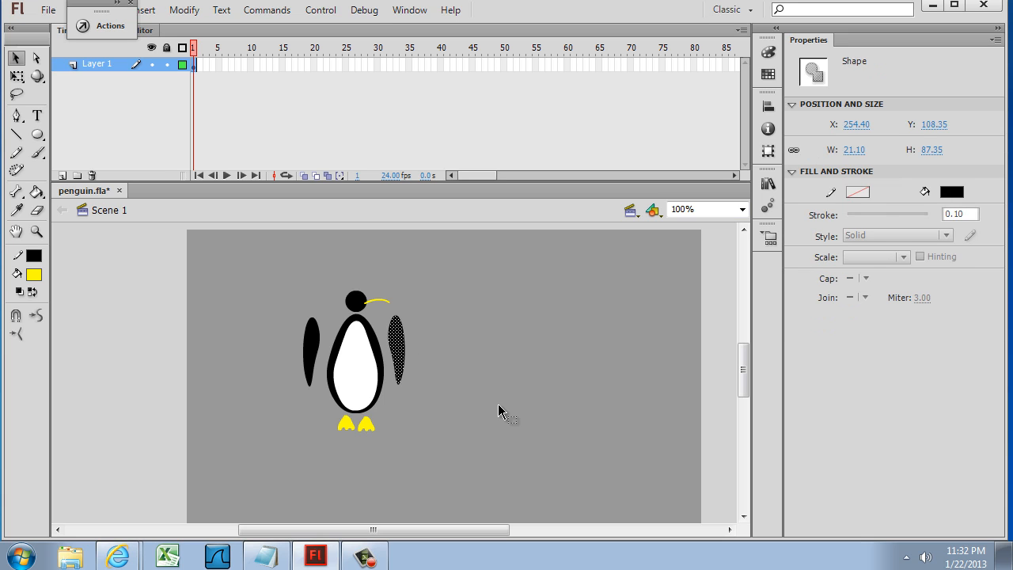
pyautogui.click(185, 10)
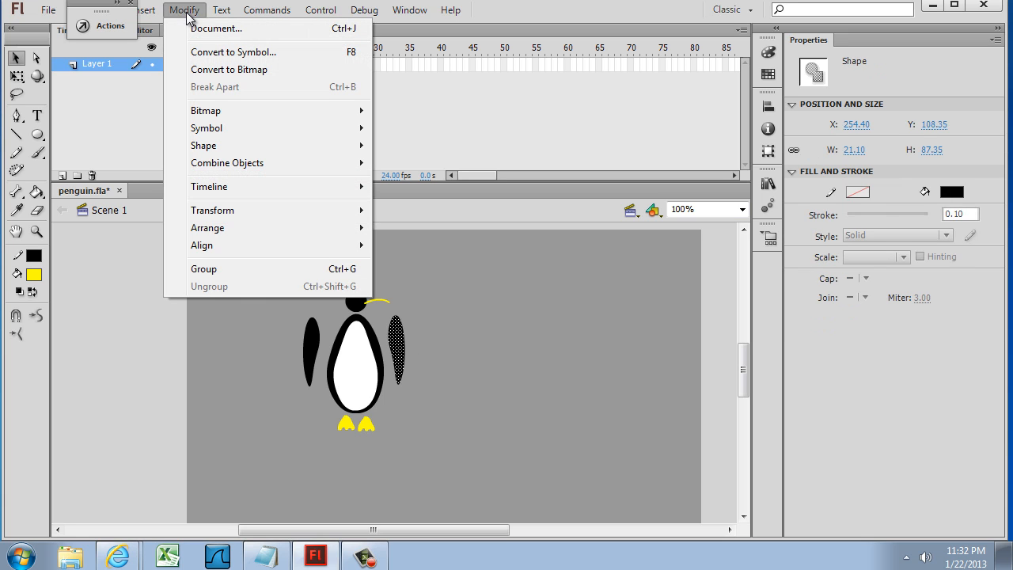
pyautogui.click(205, 53)
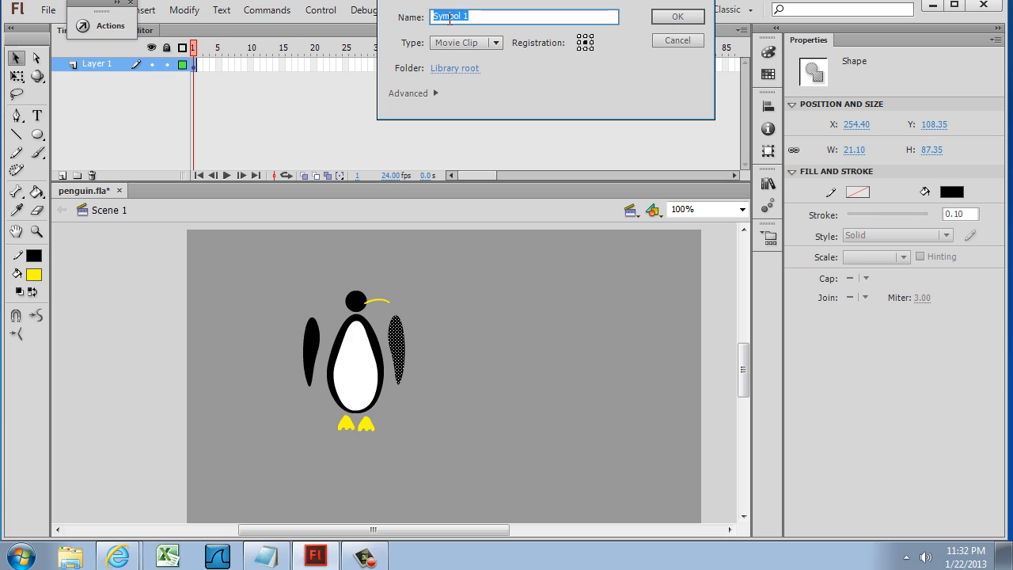
pyautogui.write('mc-rightwin')
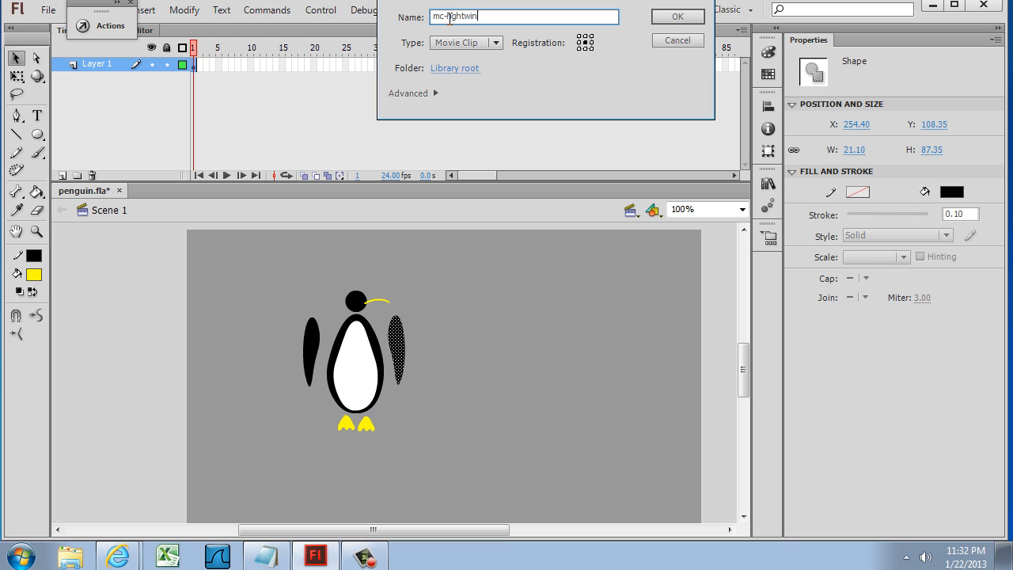
pyautogui.write('g')
pyautogui.click(679, 16)
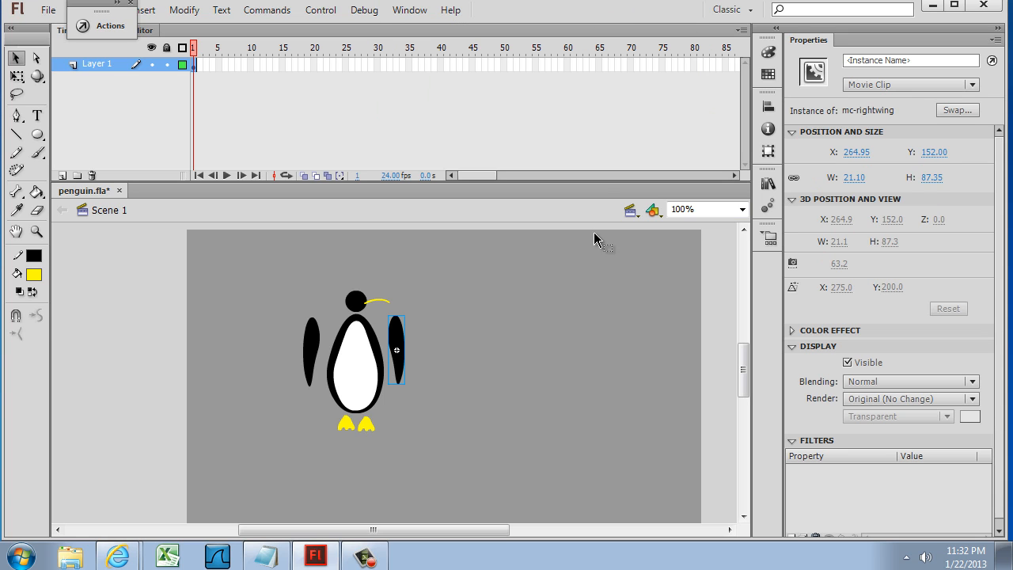
pyautogui.click(367, 428)
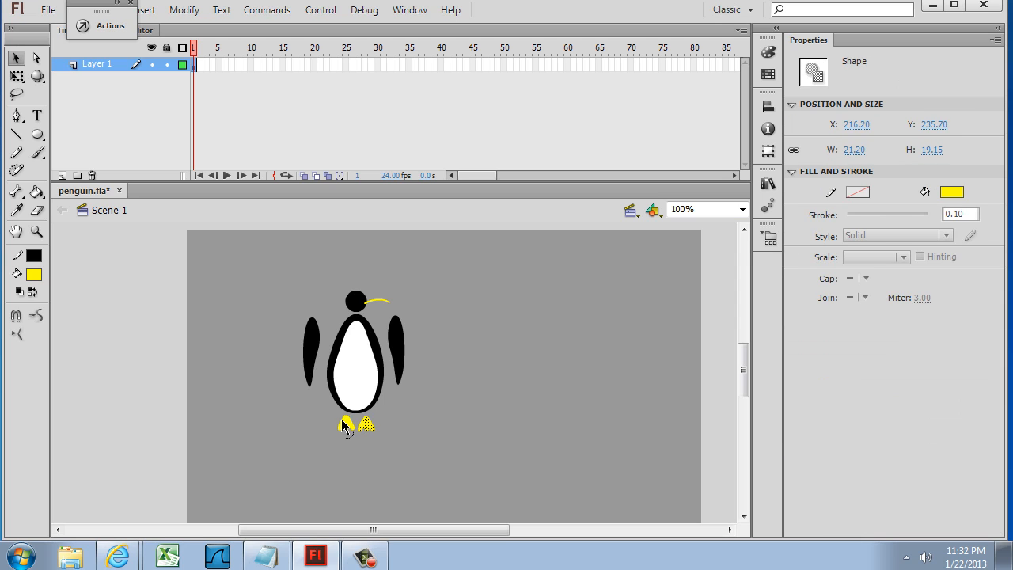
pyautogui.keyDown('shift'); pyautogui.click(348, 425); pyautogui.keyUp('shift')
pyautogui.click(184, 9)
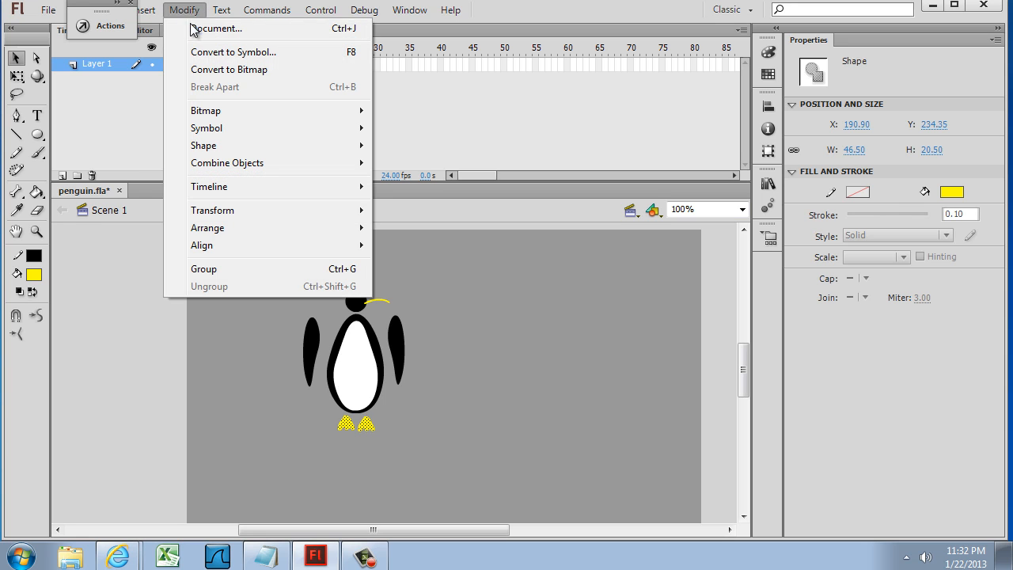
pyautogui.moveTo(301, 16)
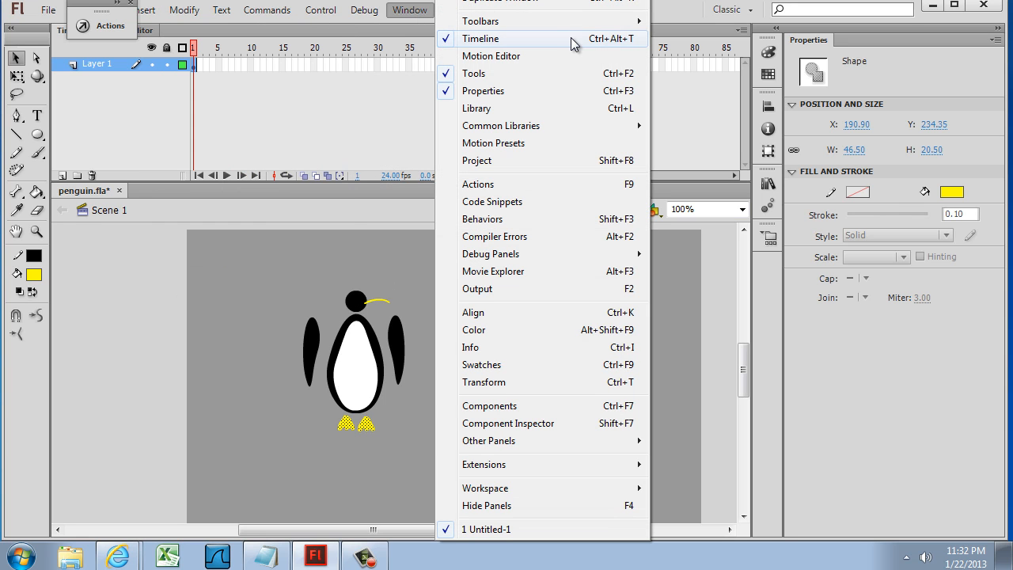
pyautogui.click(209, 281)
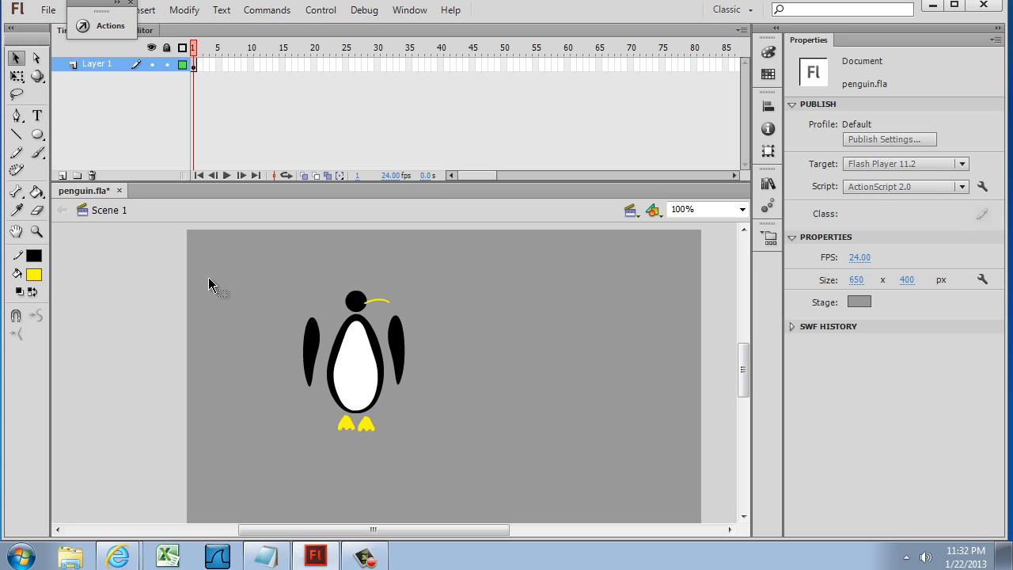
# Convert both yellow feet together into one movie clip symbol named mc-feet.
pyautogui.click(362, 426)
pyautogui.keyDown('shift'); pyautogui.click(350, 425); pyautogui.keyUp('shift')
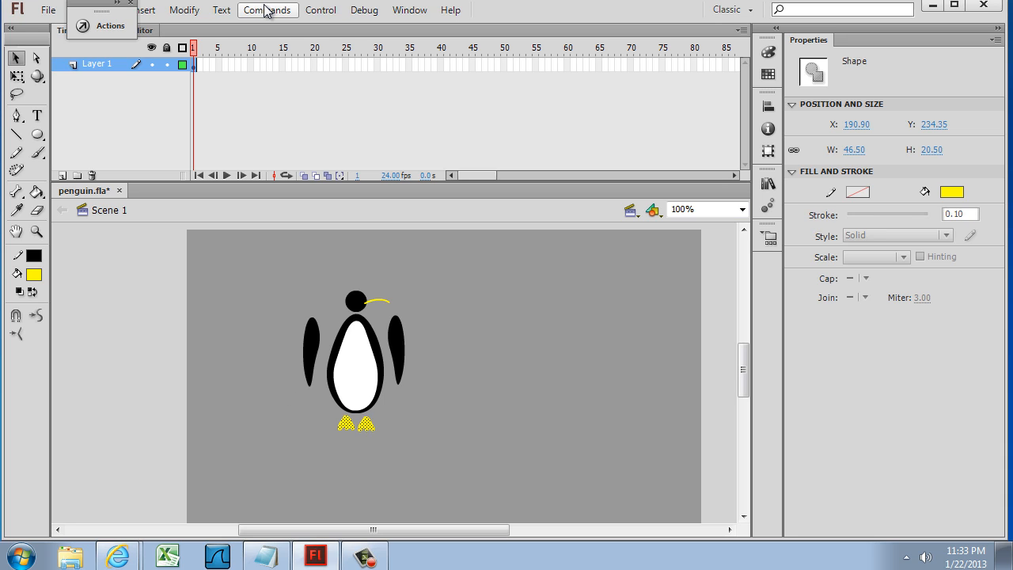
pyautogui.press('F8')
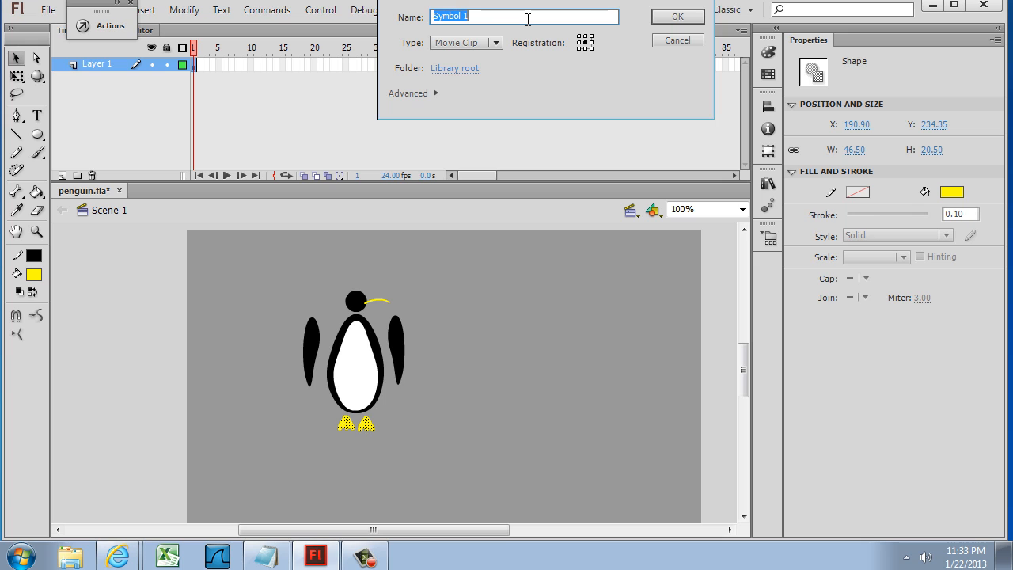
pyautogui.write('mc-feet')
pyautogui.click(677, 17)
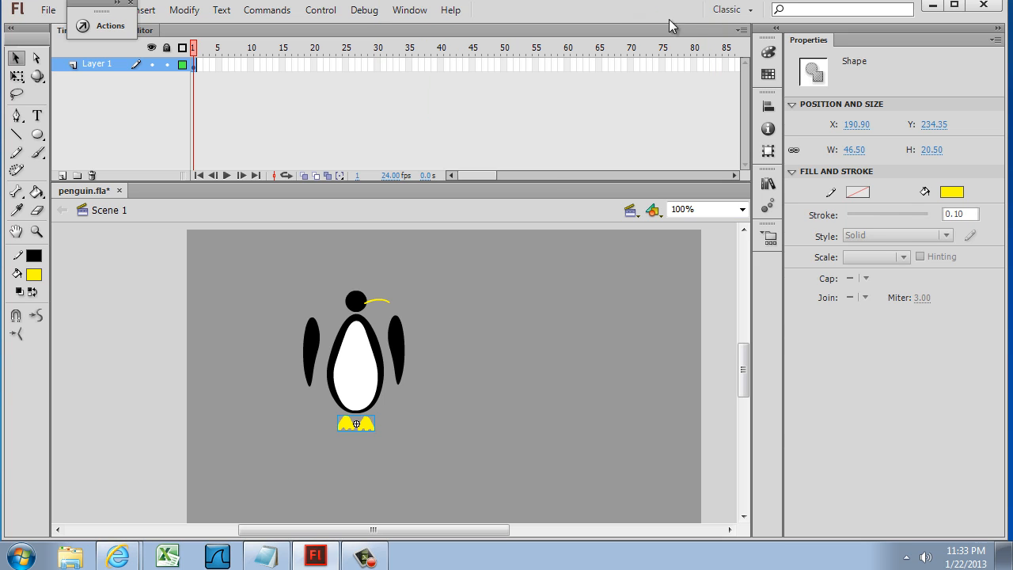
pyautogui.click(419, 436)
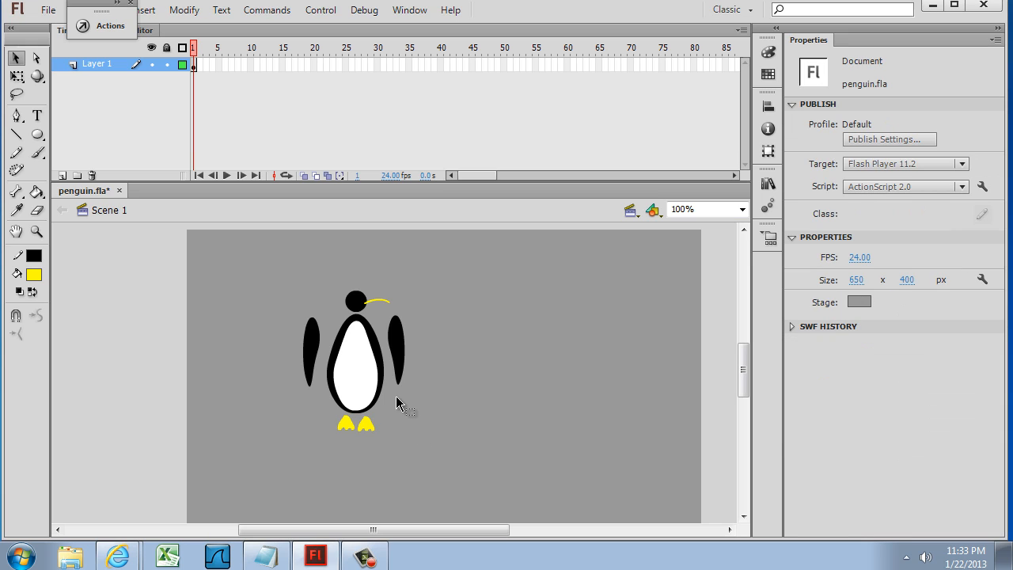
# Convert the white belly and the black body shape together into a movie clip symbol named mc-body.
pyautogui.click(356, 349)
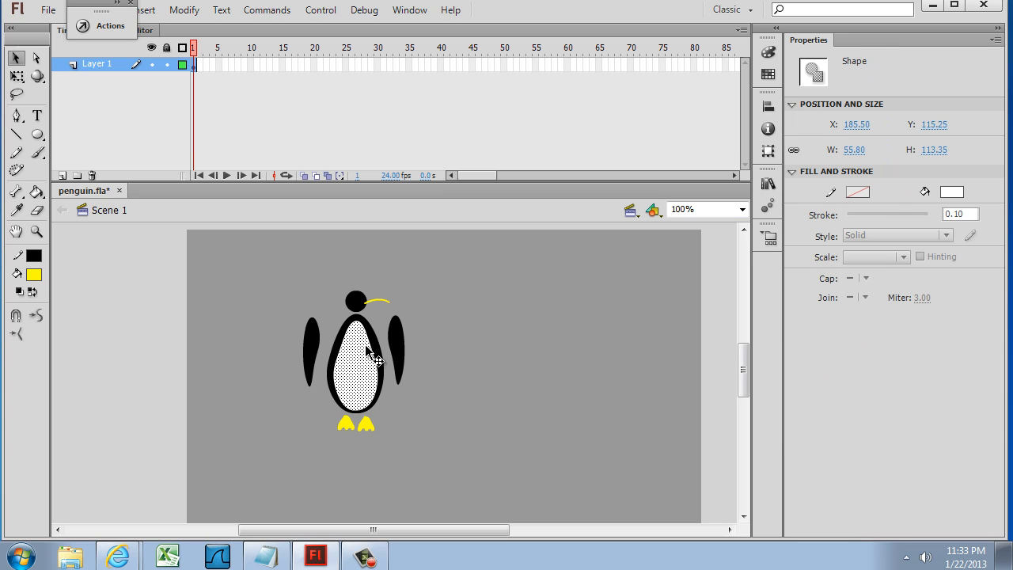
pyautogui.keyDown('shift'); pyautogui.click(373, 343); pyautogui.keyUp('shift')
pyautogui.press('F8')
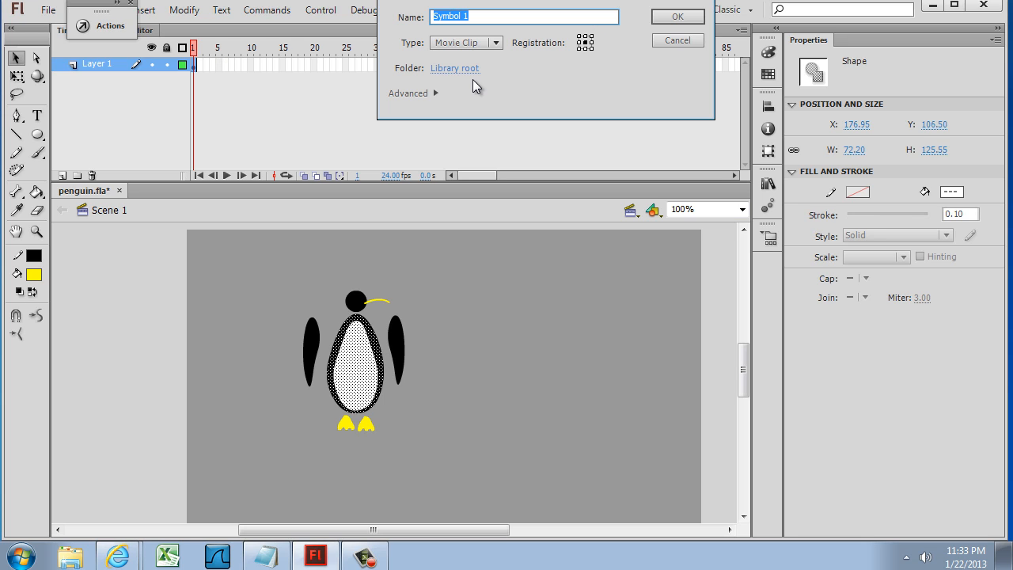
pyautogui.write('mc-body')
pyautogui.click(671, 19)
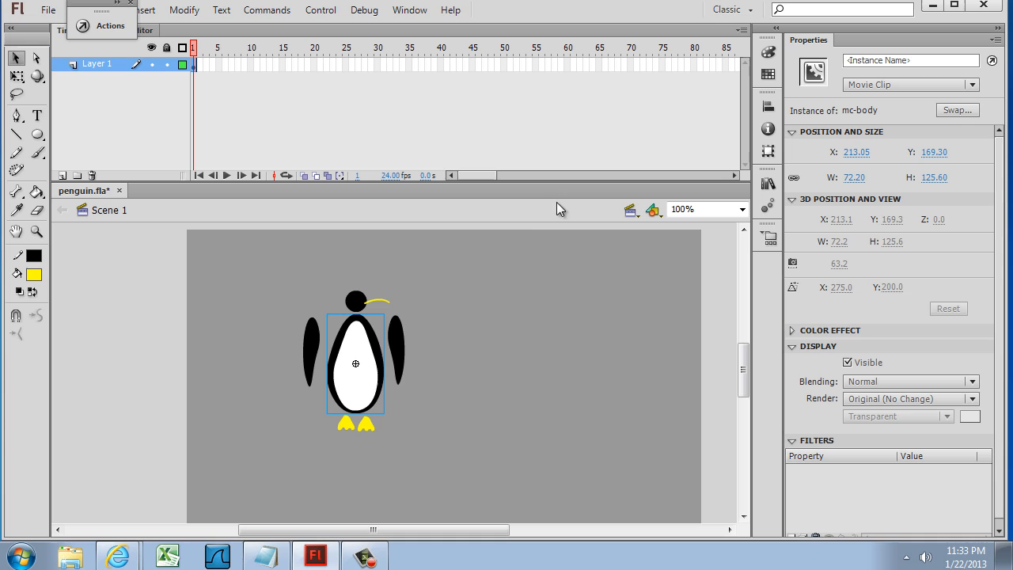
# Move both wings, the body and the feet together straight down by about 14 px, away from the head.
pyautogui.click(400, 365)
pyautogui.click(360, 426)
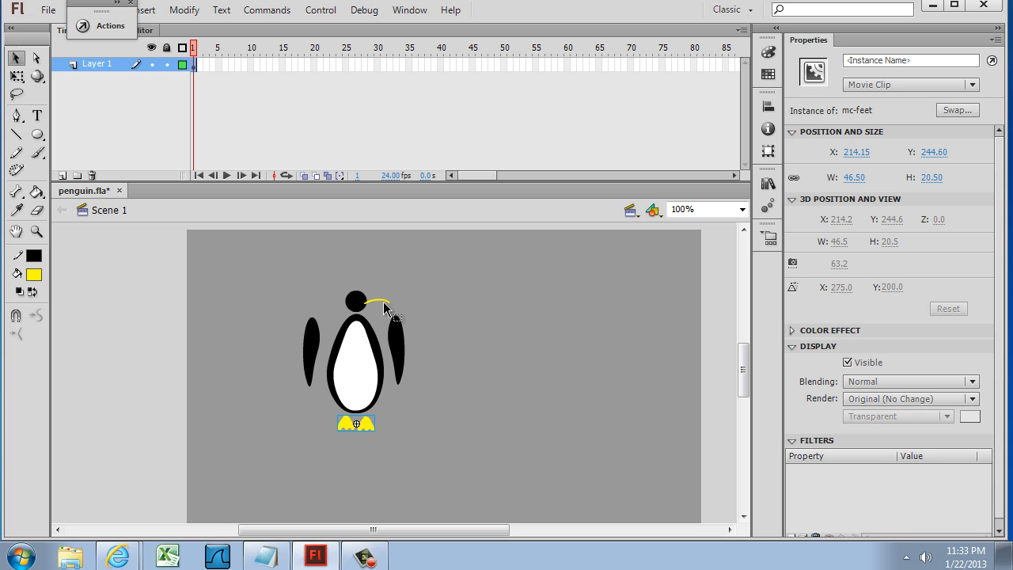
pyautogui.moveTo(438, 346); pyautogui.dragTo(275, 416)
pyautogui.press('Down')
pyautogui.press('Down')
pyautogui.press('Down')
pyautogui.press('Down')
pyautogui.press('Down')
pyautogui.press('Down')
pyautogui.press('Down')
pyautogui.press('Down')
pyautogui.press('Down')
pyautogui.press('Down')
pyautogui.press('Down')
pyautogui.press('Down')
pyautogui.press('Down')
pyautogui.press('Down')
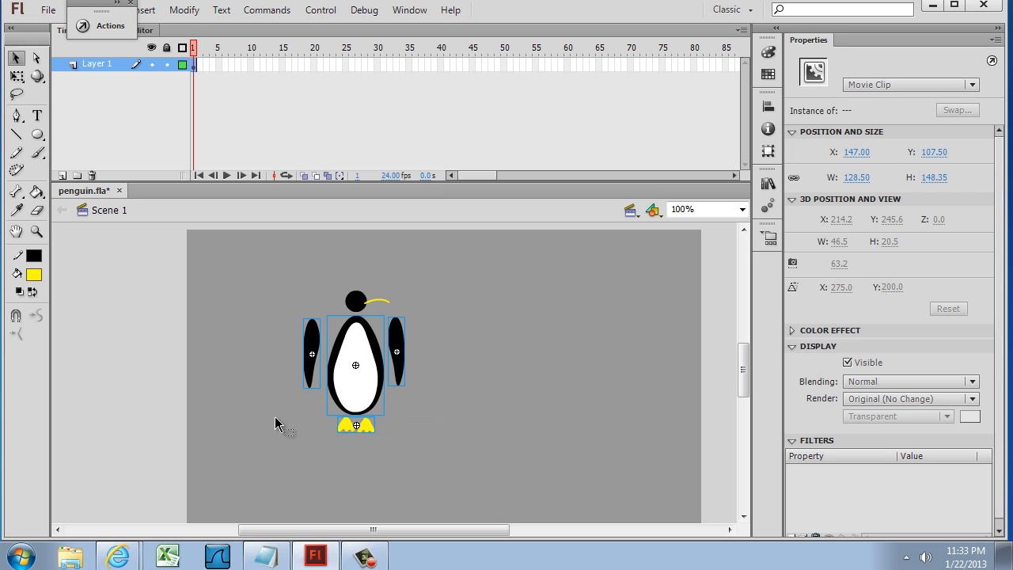
pyautogui.click(314, 269)
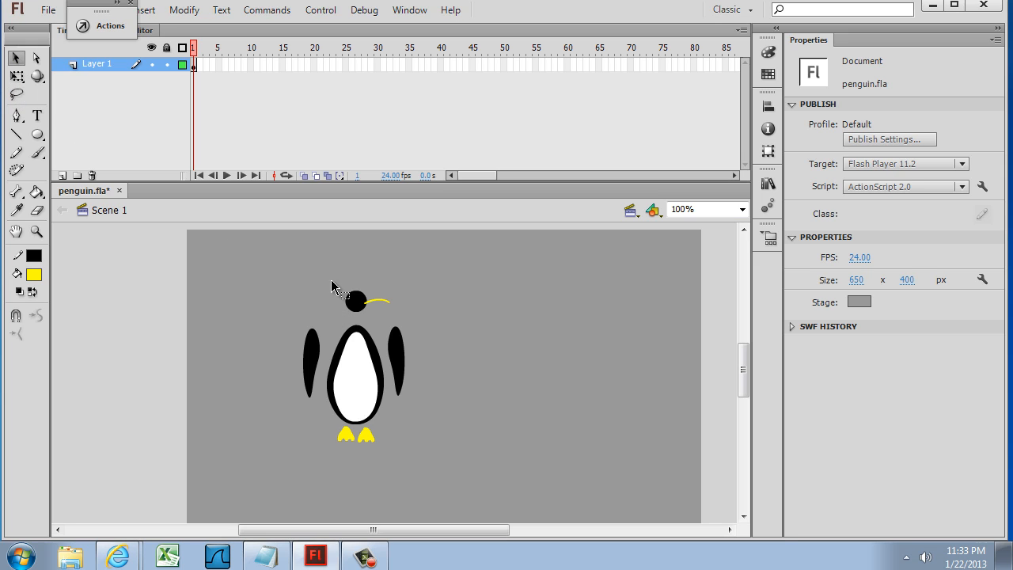
# Convert the penguin's black head and yellow beak together into a movie clip symbol named mc-head.
pyautogui.moveTo(331, 280); pyautogui.dragTo(396, 318)
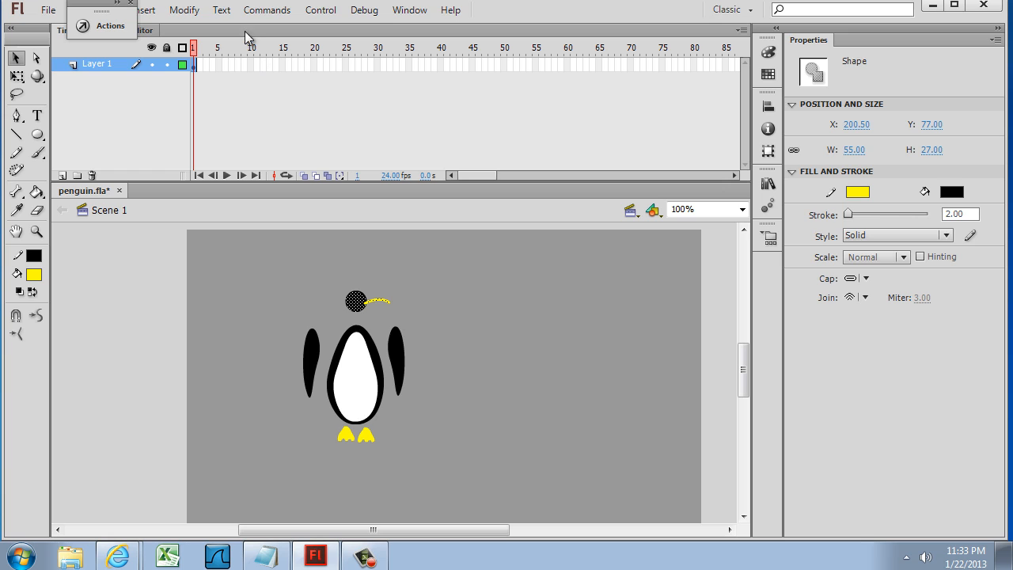
pyautogui.click(190, 19)
pyautogui.click(211, 52)
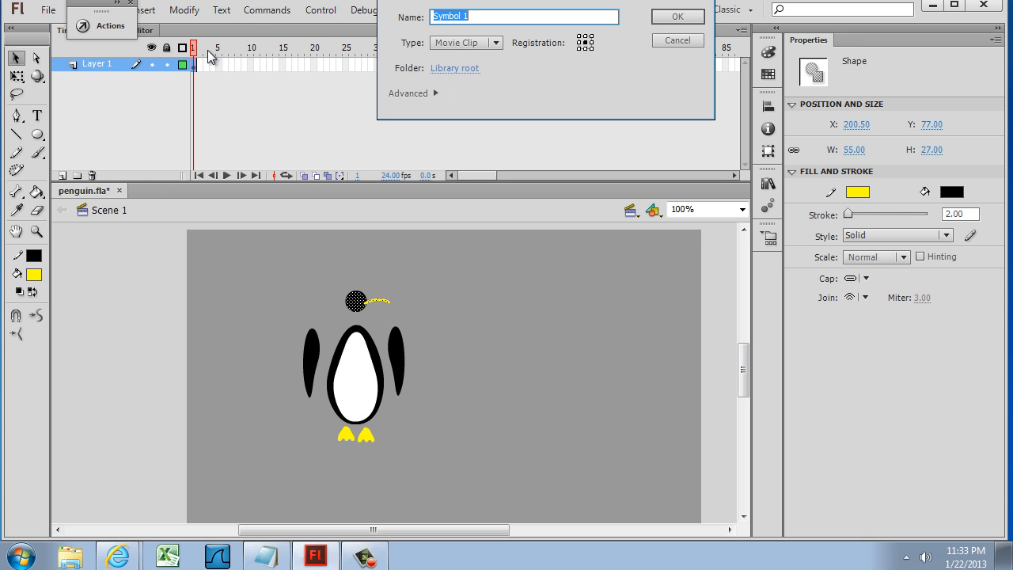
pyautogui.write('mc-head')
pyautogui.press('Return')
# Select the body, each wing and the feet in turn to check which symbol each one is an instance of.
pyautogui.click(378, 376)
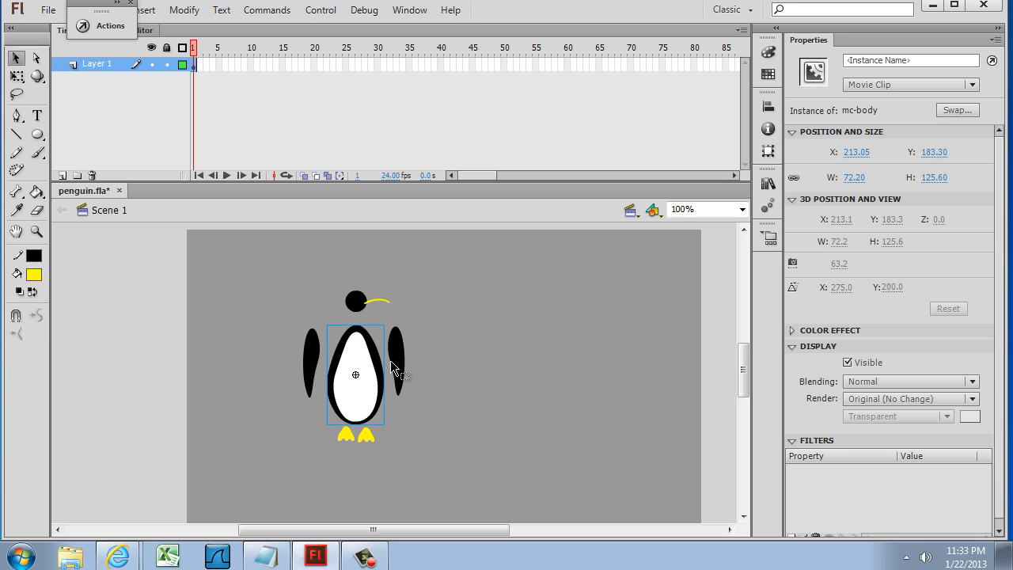
pyautogui.click(398, 363)
pyautogui.click(314, 376)
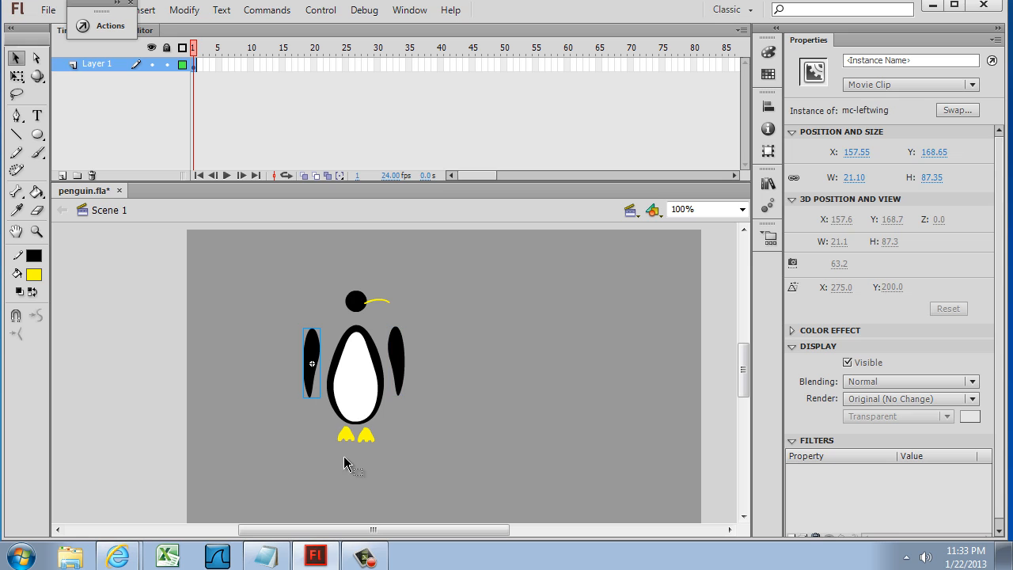
pyautogui.click(362, 436)
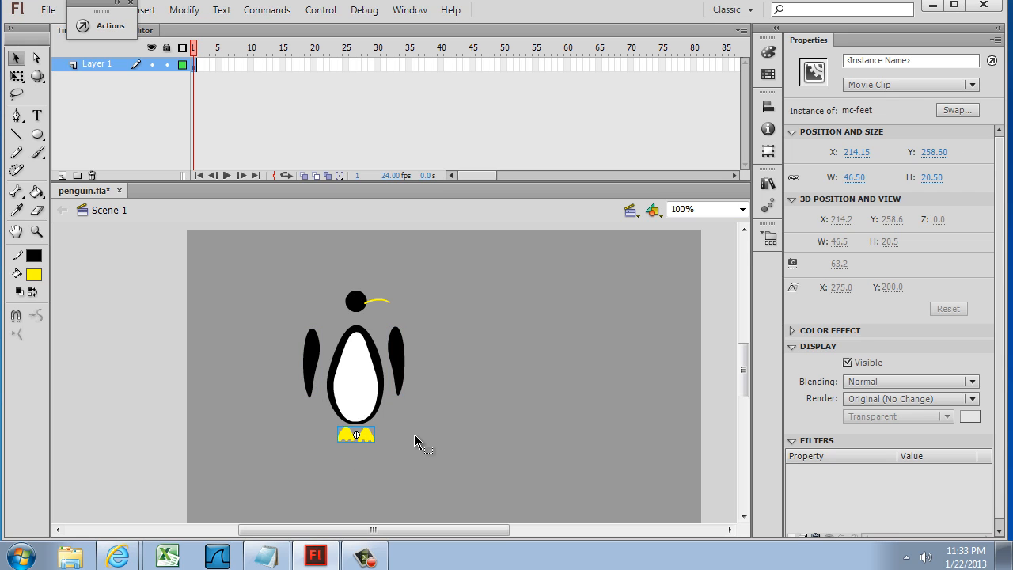
pyautogui.click(369, 425)
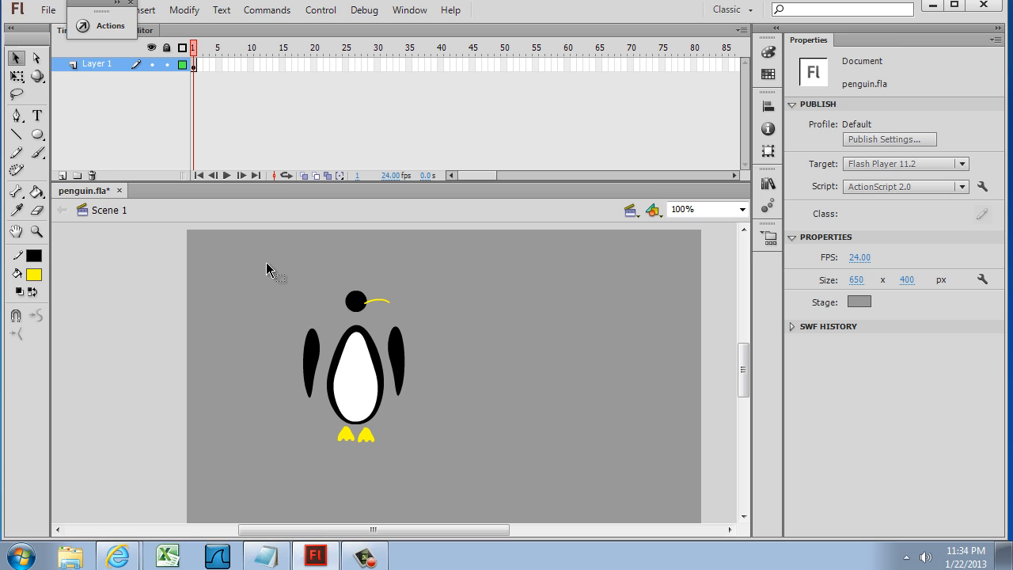
# Convert the head, body, both wings and feet together into one movie clip symbol named mc-penguin.
pyautogui.moveTo(266, 263); pyautogui.dragTo(450, 477)
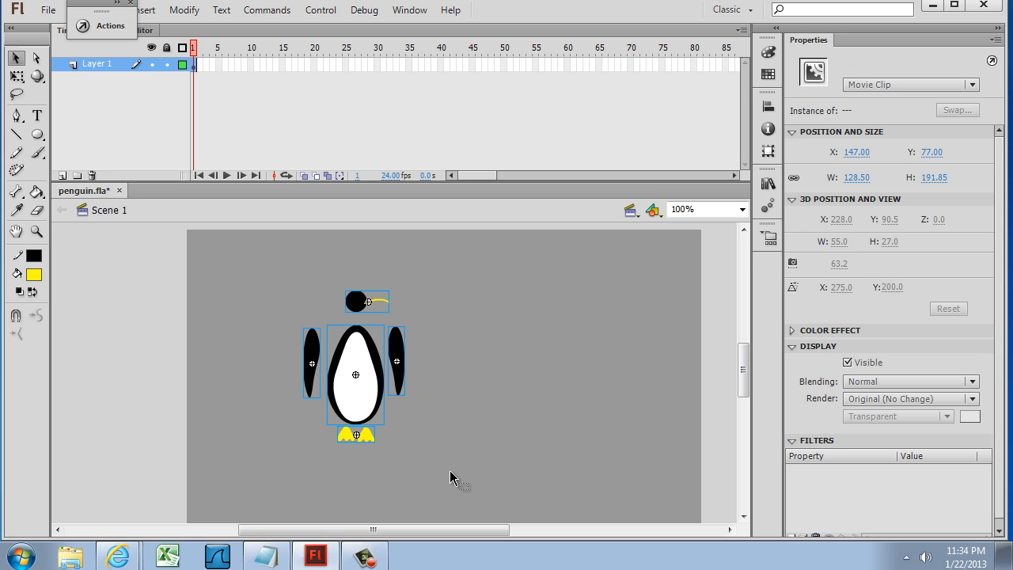
pyautogui.click(184, 10)
pyautogui.click(212, 52)
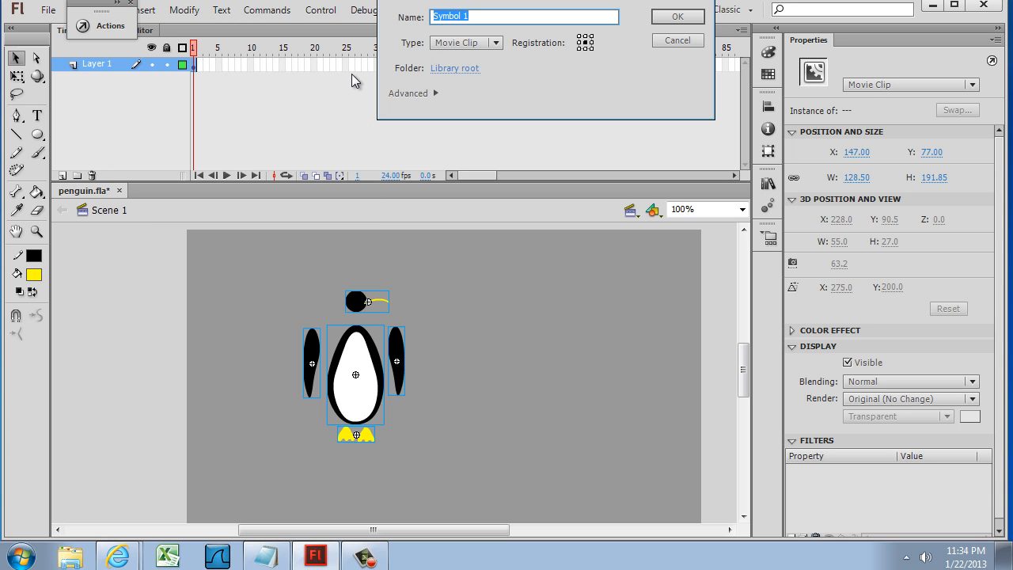
pyautogui.write('mc-penguin')
pyautogui.click(677, 17)
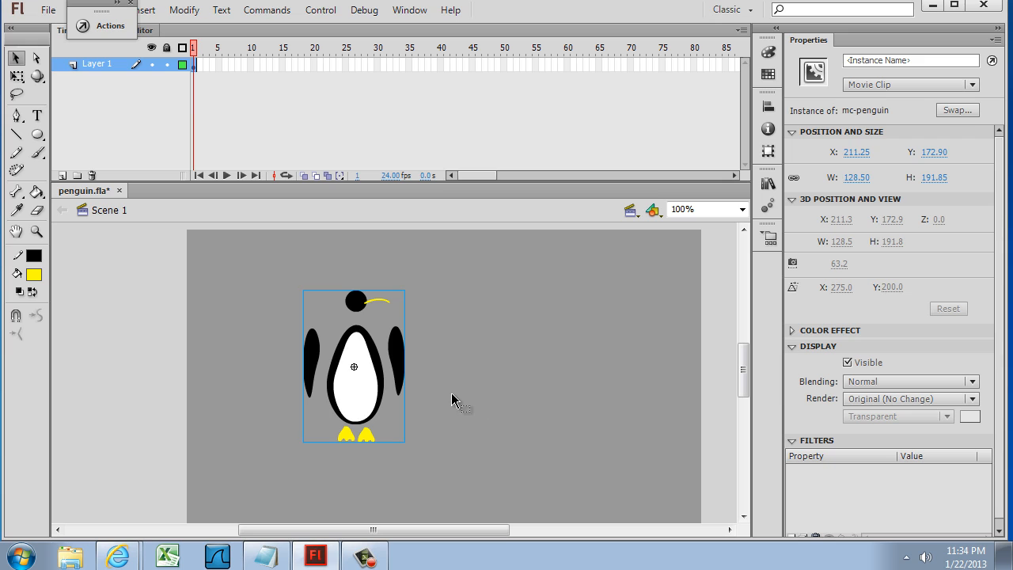
# Shift the mc-penguin clip slightly on the stage and give it the instance name penguin.
pyautogui.moveTo(345, 391)
pyautogui.mouseDown()
pyautogui.moveTo(429, 385)
pyautogui.moveTo(347, 386)
pyautogui.mouseUp()
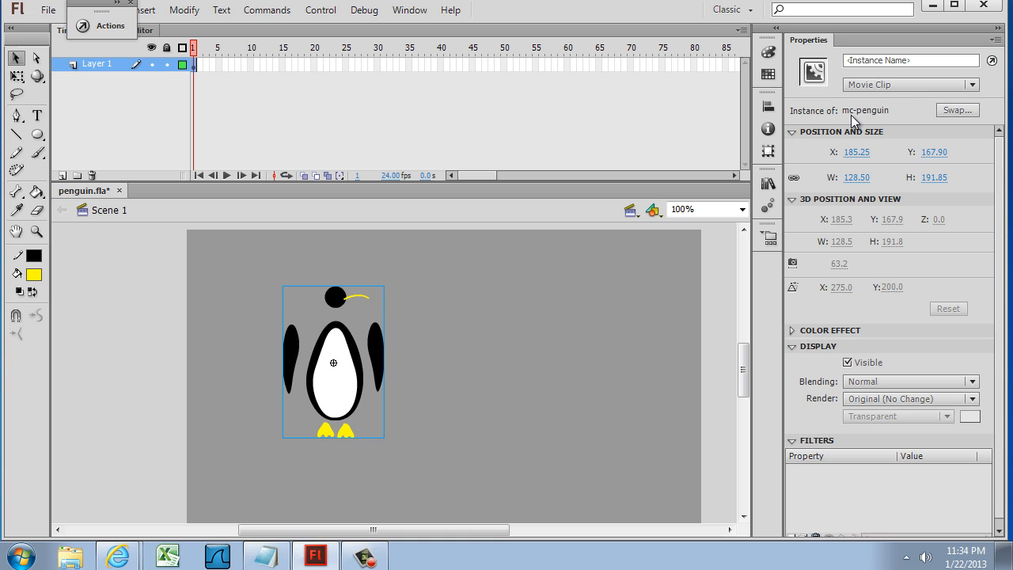
pyautogui.click(869, 61)
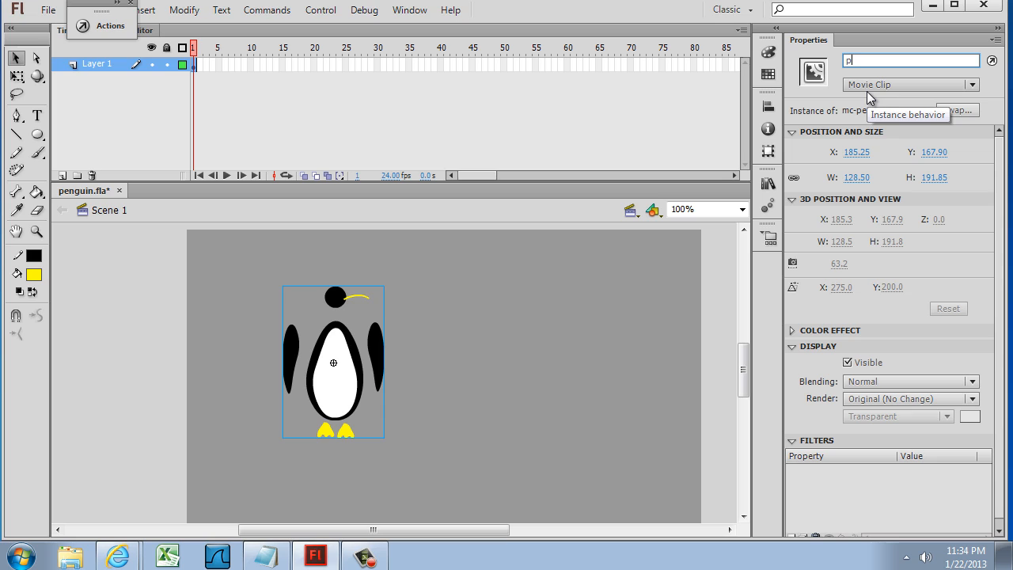
pyautogui.press('Return')
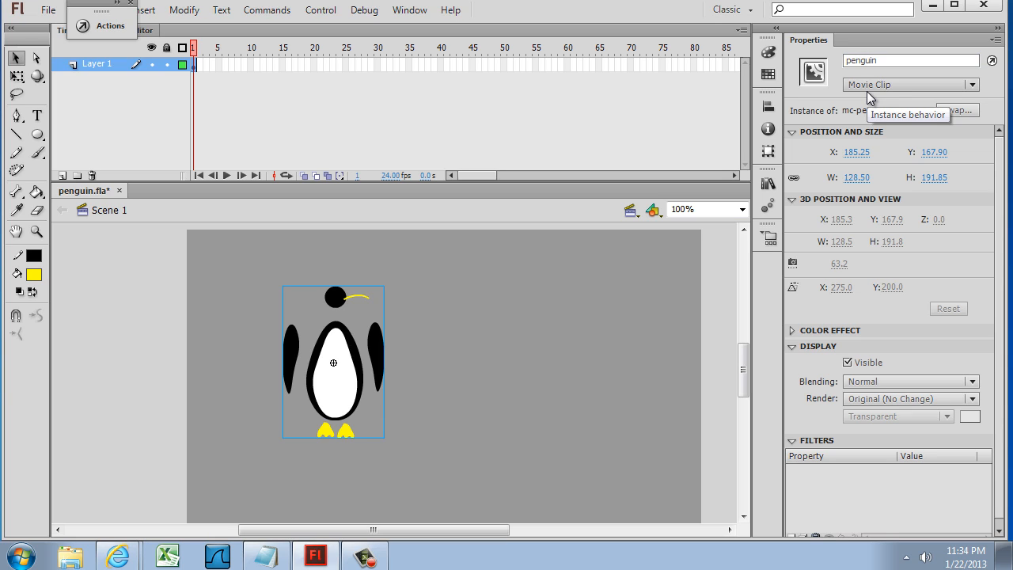
pyautogui.click(855, 64)
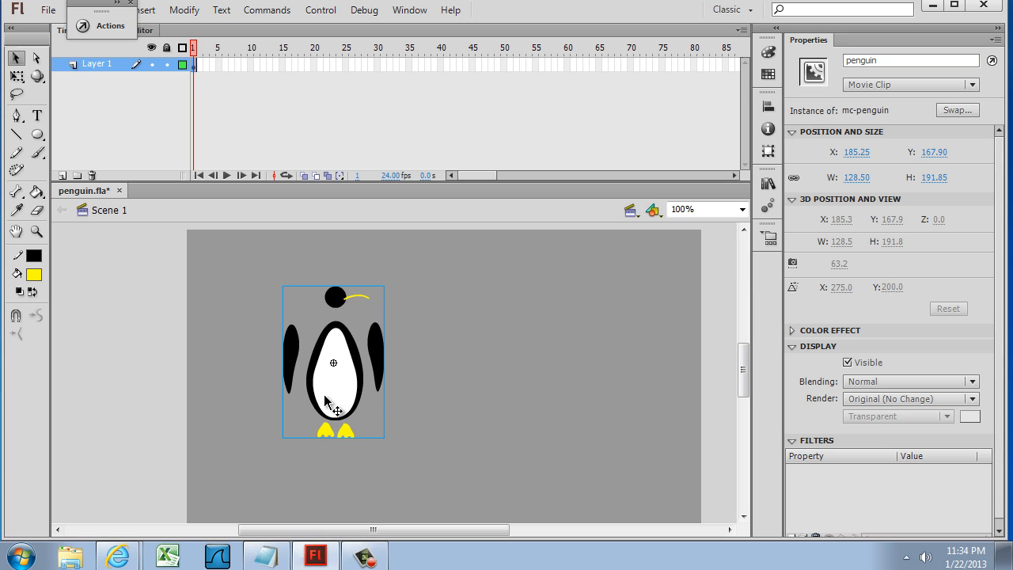
# Move the whole penguin to about X 241, Y 160 on the stage and shift the floating Actions panel off the Insert menu.
pyautogui.moveTo(326, 396)
pyautogui.mouseDown()
pyautogui.moveTo(443, 397)
pyautogui.moveTo(340, 392)
pyautogui.mouseUp()
pyautogui.moveTo(372, 348); pyautogui.dragTo(387, 343)
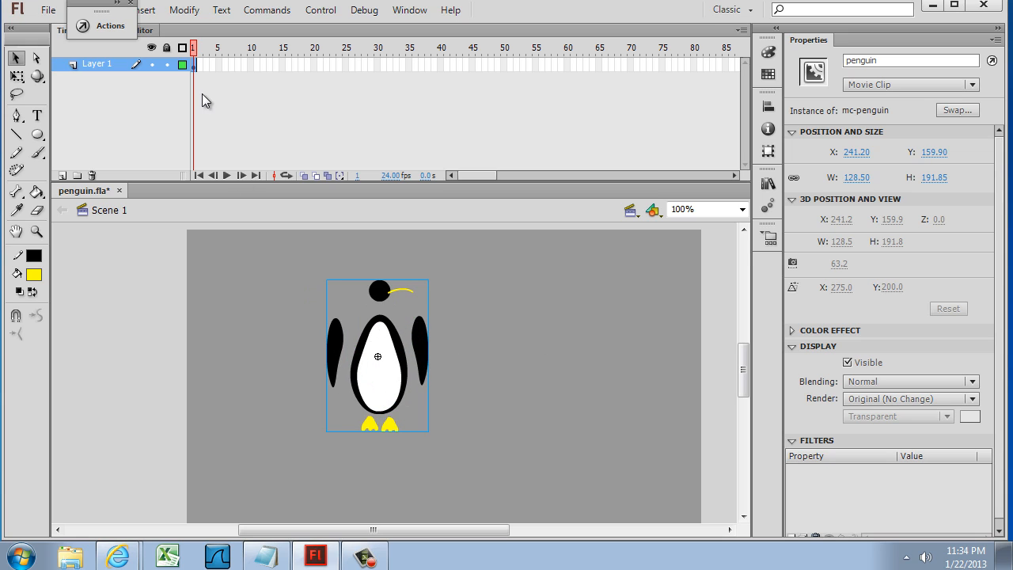
pyautogui.moveTo(100, 4); pyautogui.dragTo(64, 3)
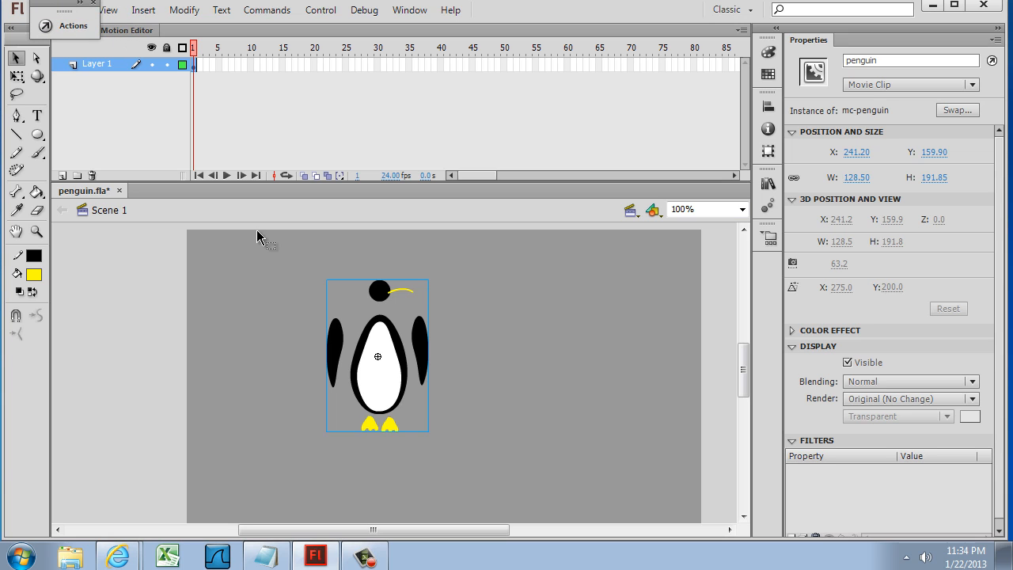
# Open the mc-penguin symbol for editing in place, return to Scene 1 and enter the symbol again.
pyautogui.click(497, 356)
pyautogui.click(385, 349)
pyautogui.doubleClick(382, 348)
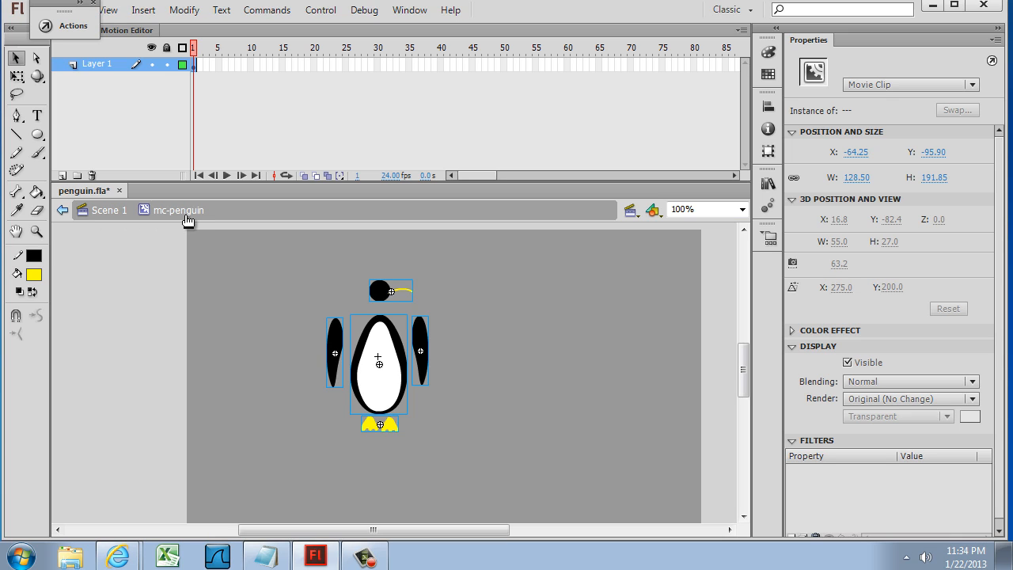
pyautogui.click(107, 212)
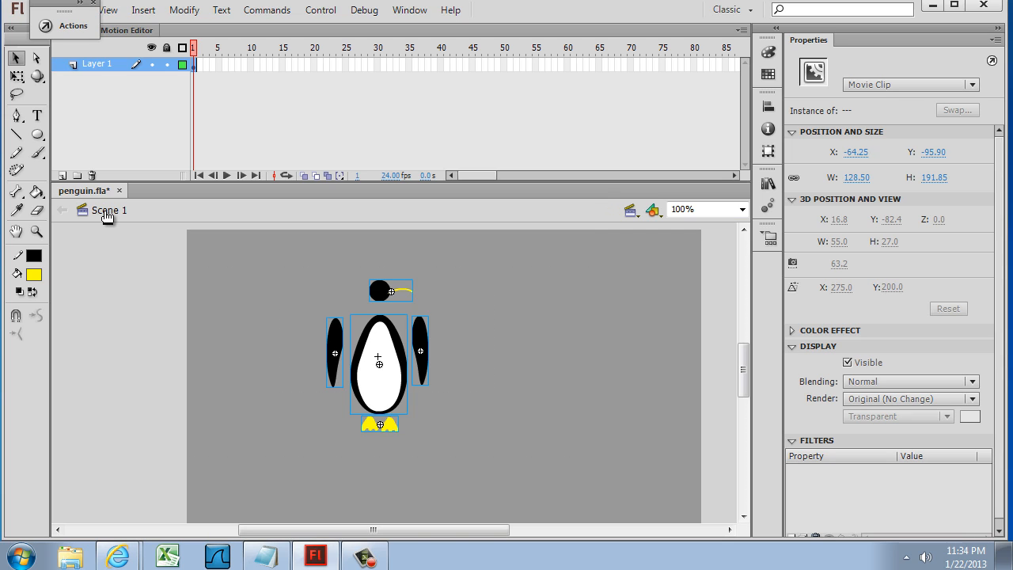
pyautogui.doubleClick(389, 337)
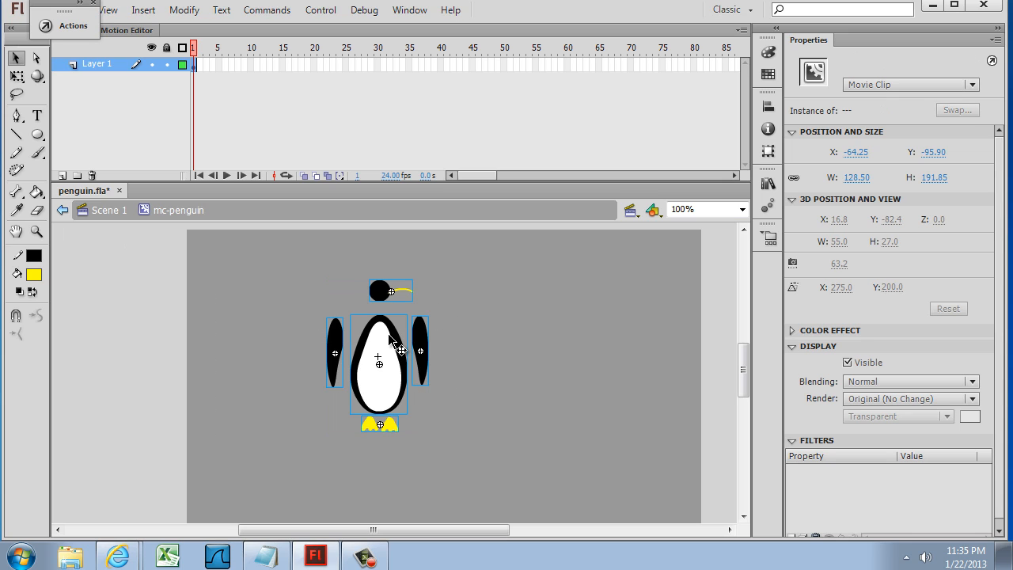
# Select the feet, the right wing and the head inside mc-penguin one at a time to check their symbols.
pyautogui.click(430, 468)
pyautogui.click(380, 430)
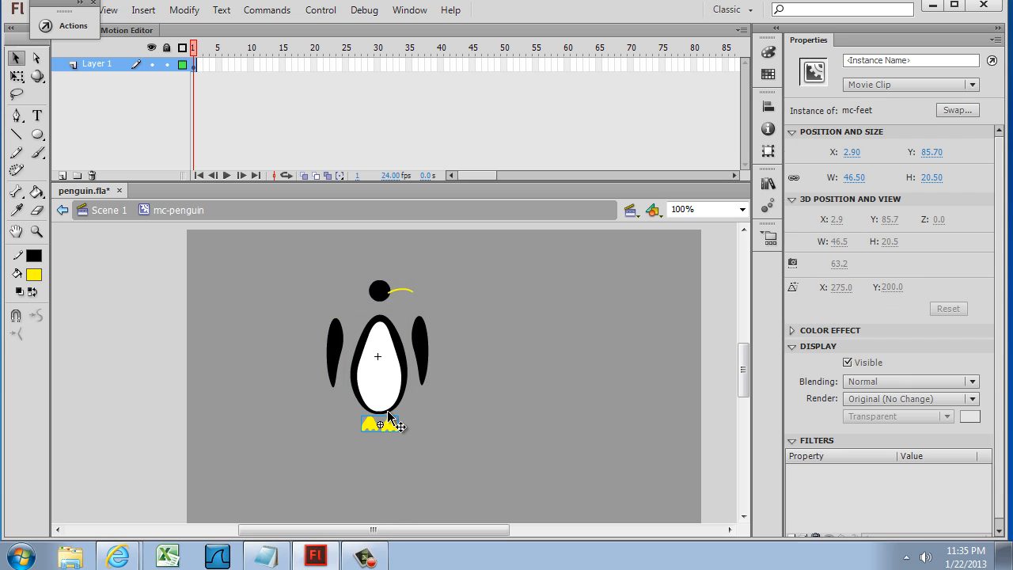
pyautogui.click(421, 364)
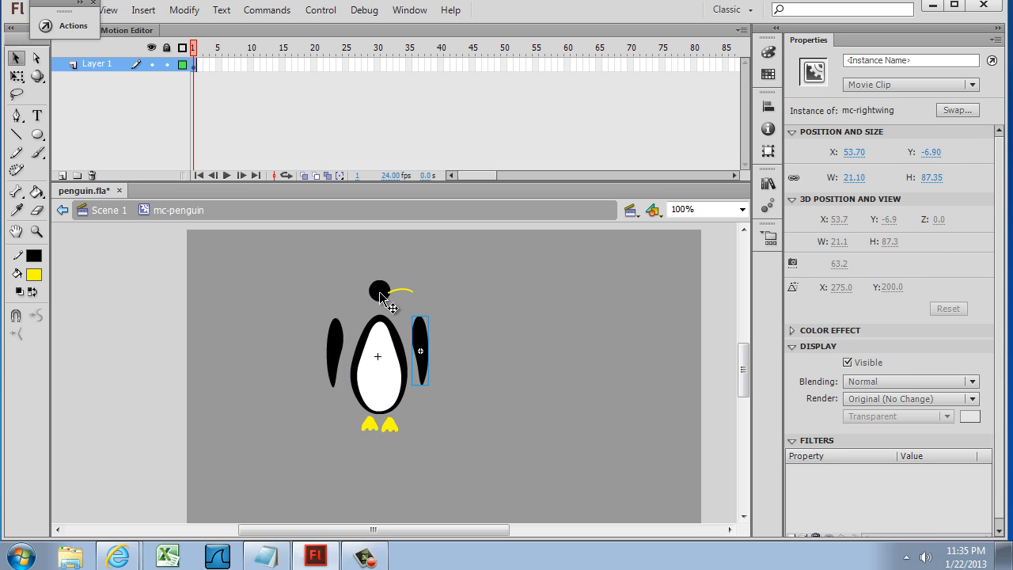
pyautogui.click(379, 291)
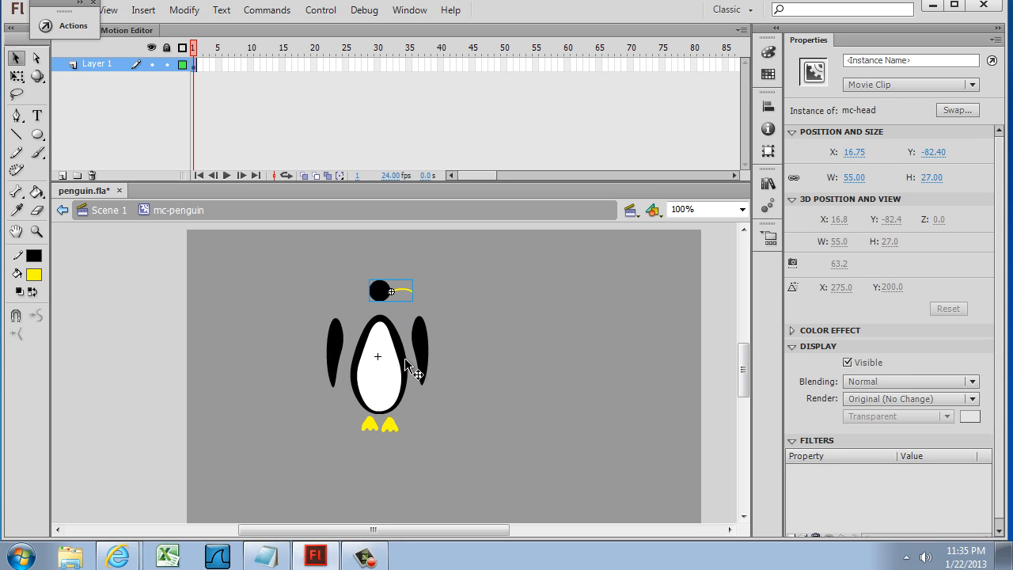
# Move the left wing inside mc-penguin closer to the body, to about X -46, Y -6.
pyautogui.click(338, 344)
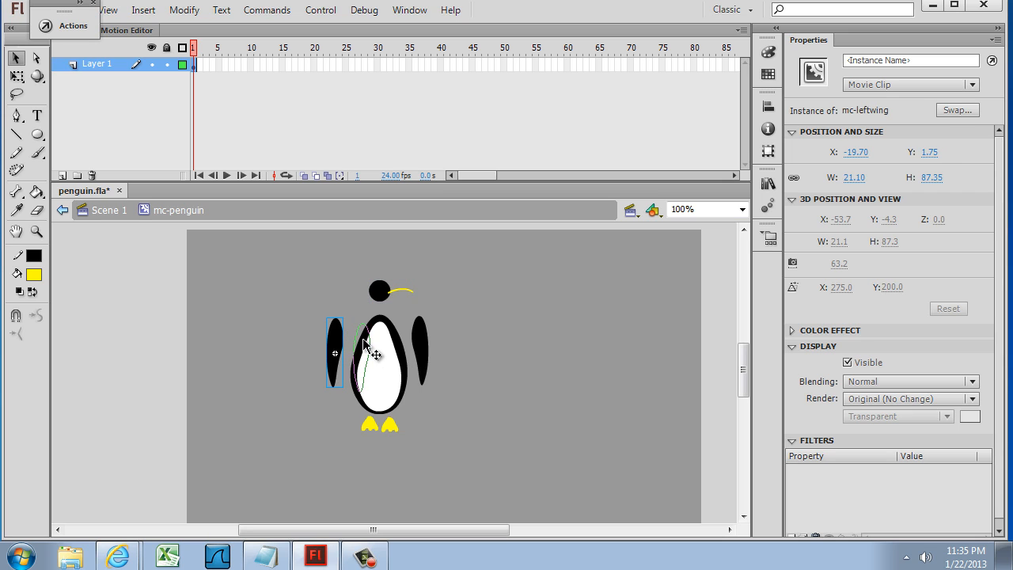
pyautogui.moveTo(341, 341)
pyautogui.mouseDown()
pyautogui.moveTo(369, 345)
pyautogui.moveTo(334, 330)
pyautogui.mouseUp()
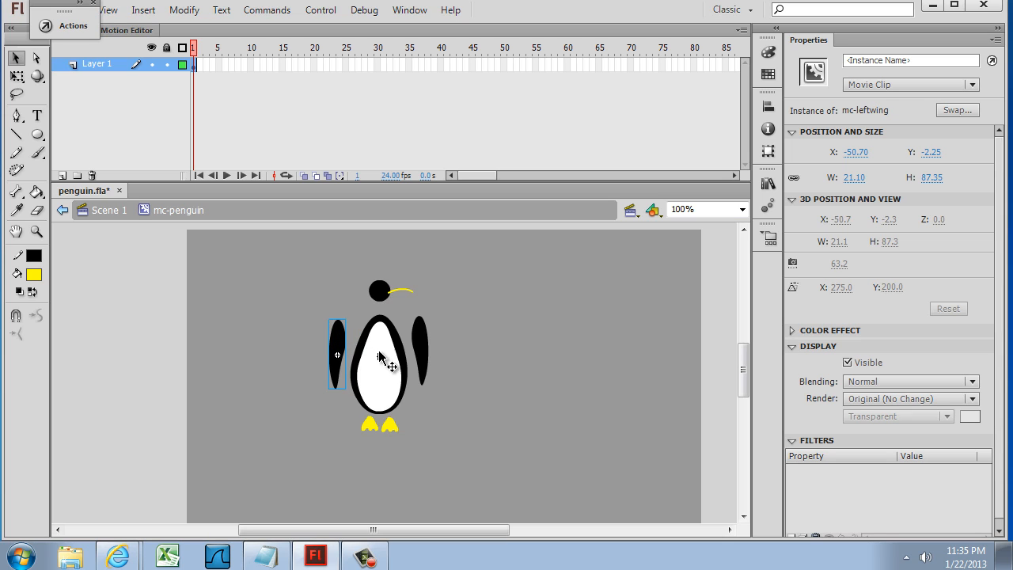
pyautogui.click(422, 345)
pyautogui.click(385, 339)
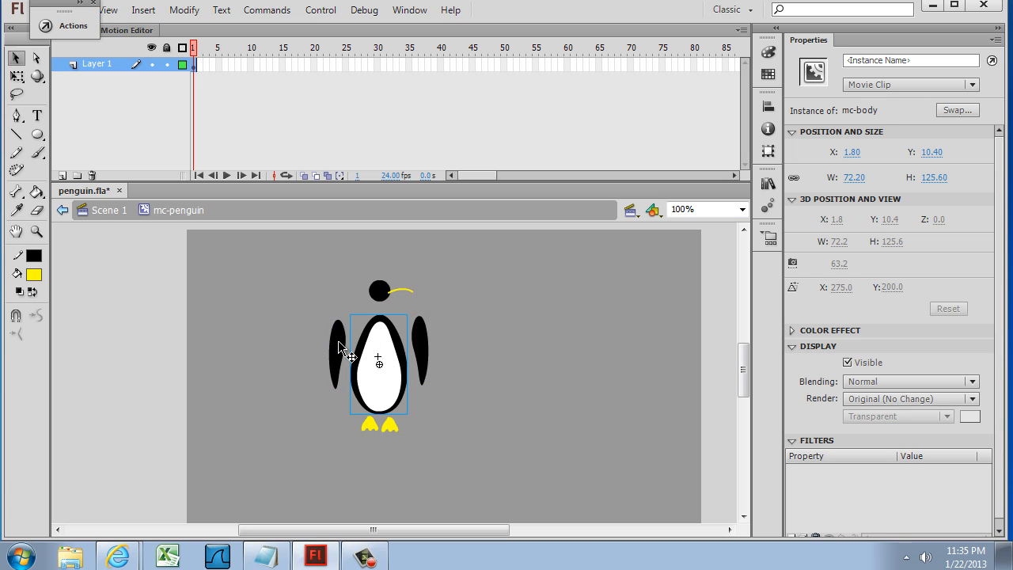
pyautogui.click(338, 342)
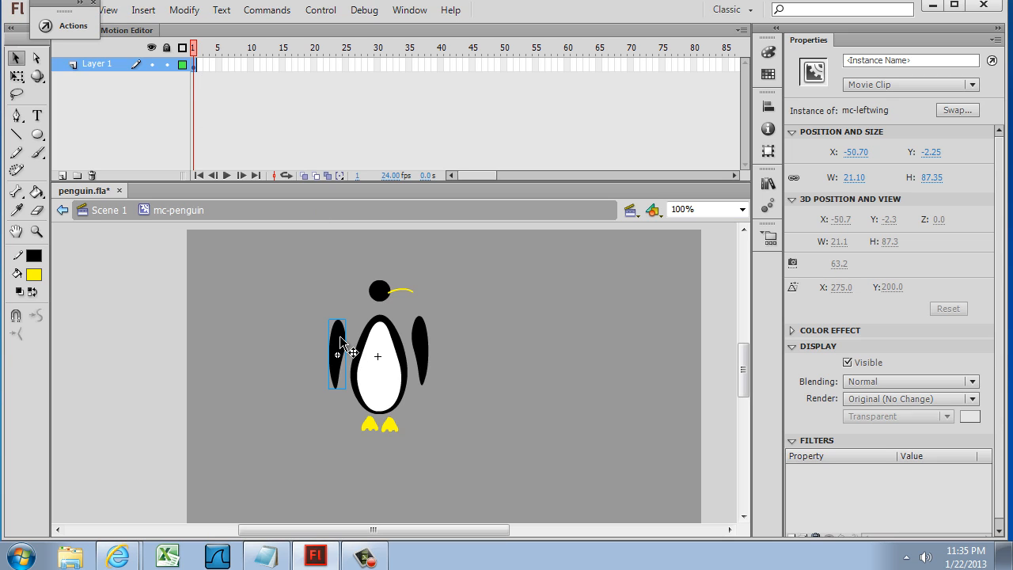
pyautogui.moveTo(341, 342); pyautogui.dragTo(345, 338)
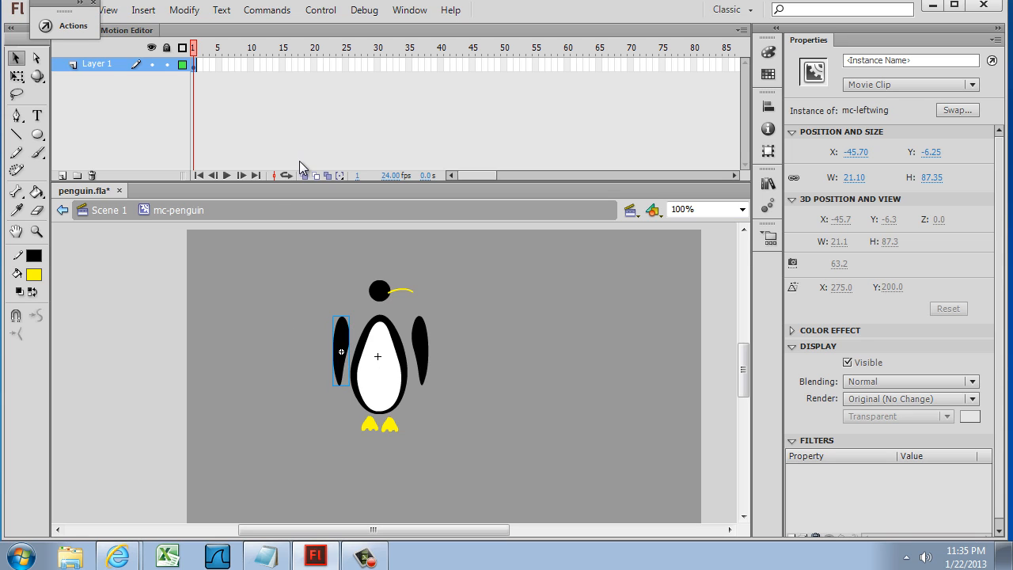
# Distribute all five penguin parts inside mc-penguin to separate layers.
pyautogui.moveTo(308, 270); pyautogui.dragTo(469, 463)
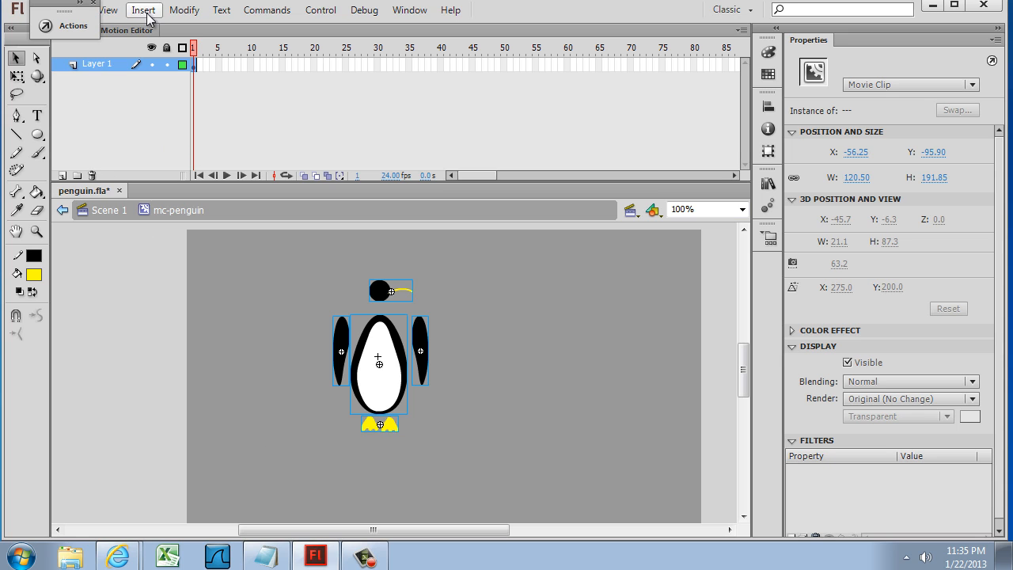
pyautogui.click(185, 10)
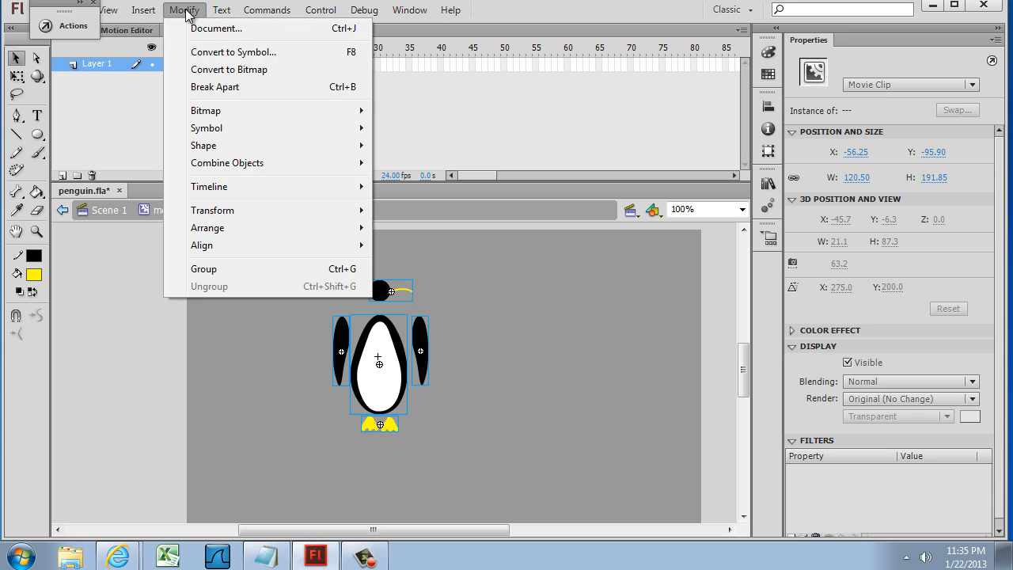
pyautogui.moveTo(225, 187)
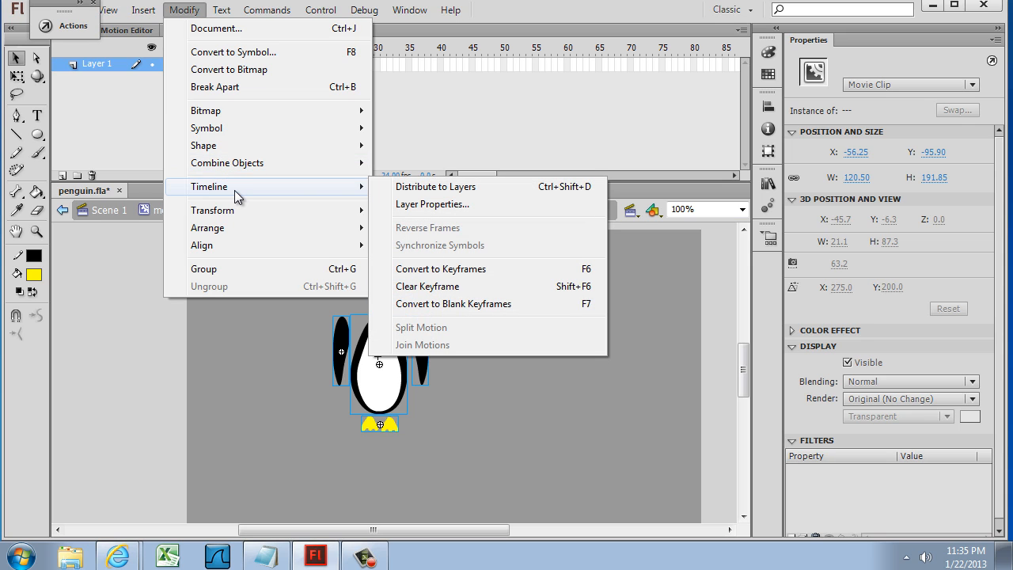
pyautogui.click(417, 187)
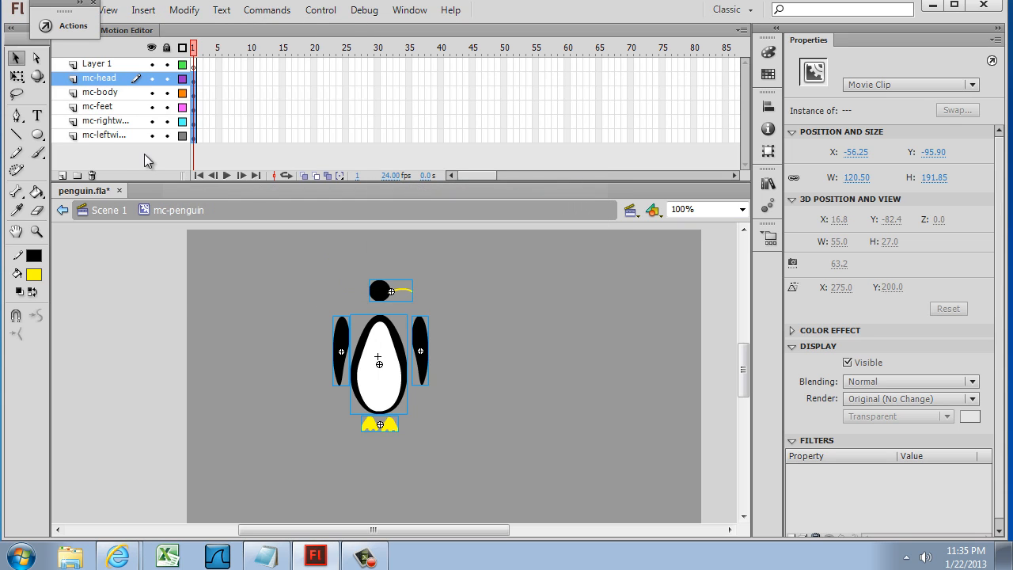
# Check which penguin part each layer holds, from the left wing layer up through right wing, feet, body and head.
pyautogui.click(101, 136)
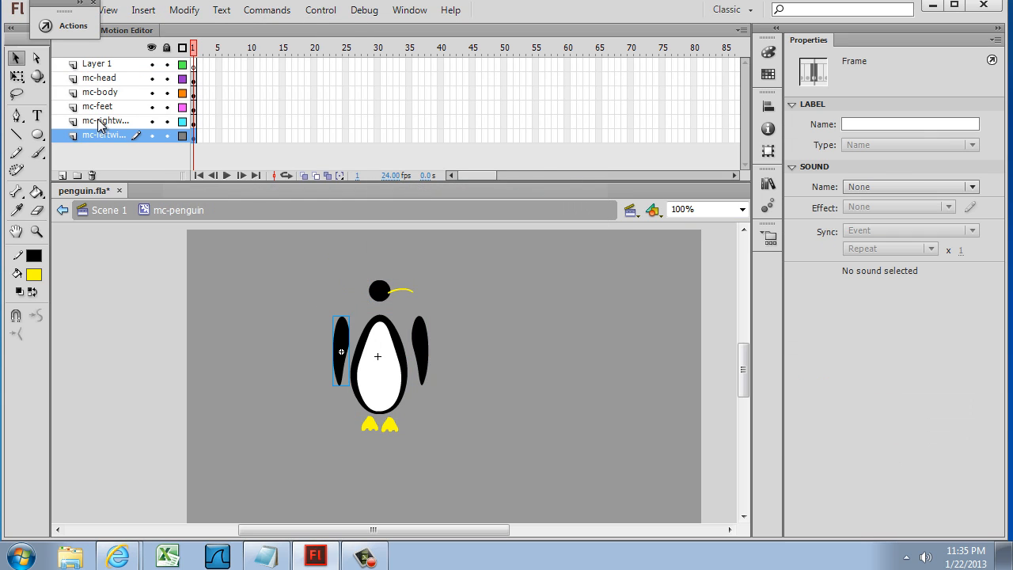
pyautogui.click(101, 121)
pyautogui.click(102, 106)
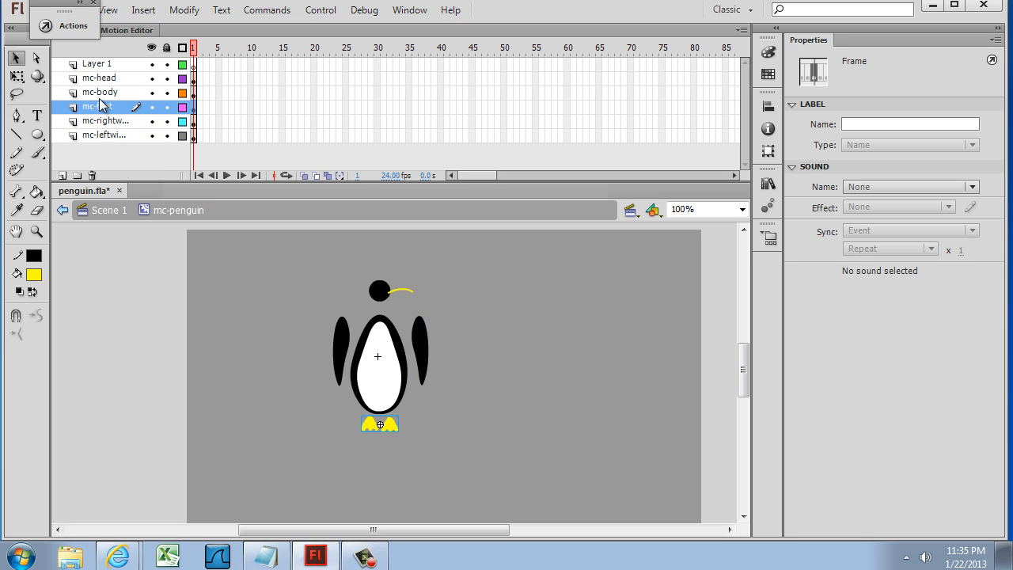
pyautogui.click(102, 91)
pyautogui.click(102, 77)
# Delete the empty Layer 1 from the mc-penguin timeline and select the mc-body layer.
pyautogui.click(103, 65)
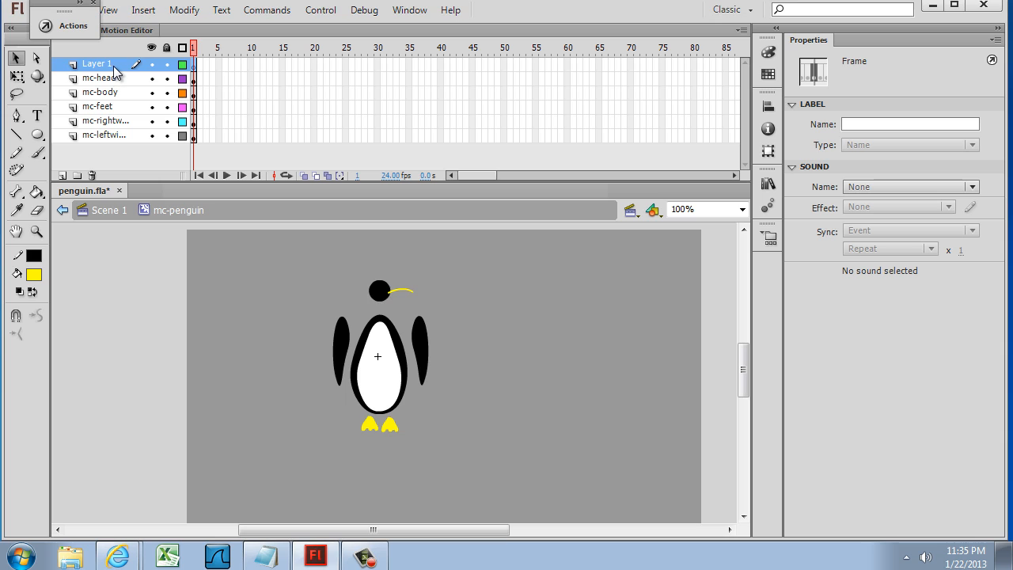
pyautogui.click(92, 175)
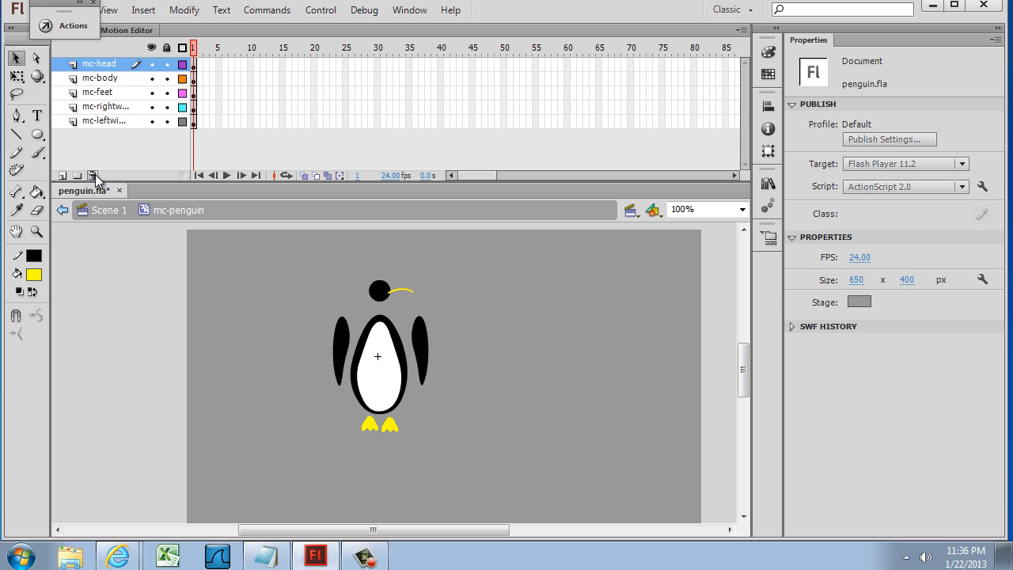
pyautogui.click(111, 79)
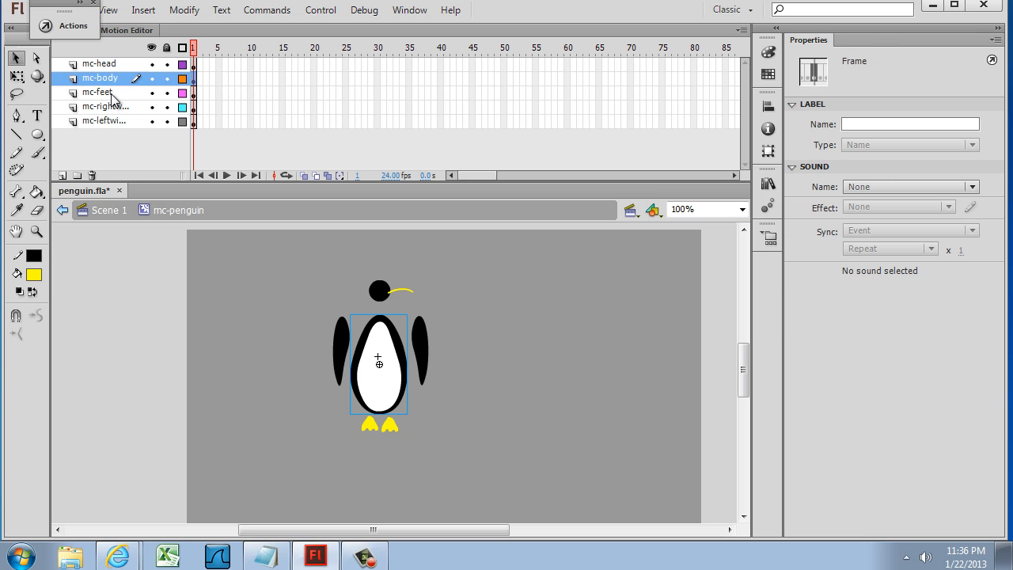
# Reorder the mc-penguin layers so that mc-rightwing and mc-leftwing sit between mc-head and mc-body, with the right wing above the left.
pyautogui.click(111, 94)
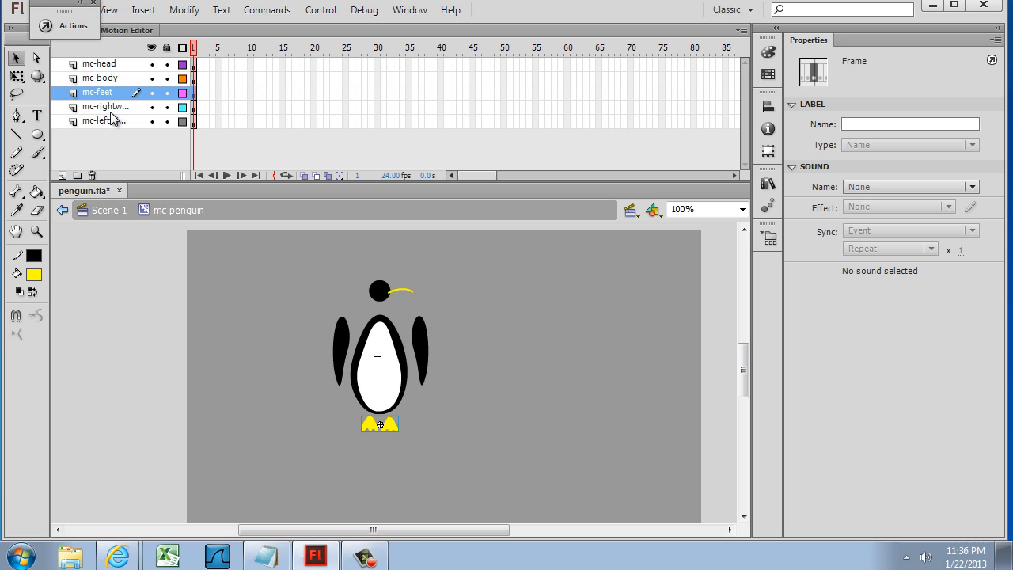
pyautogui.click(112, 108)
pyautogui.click(112, 122)
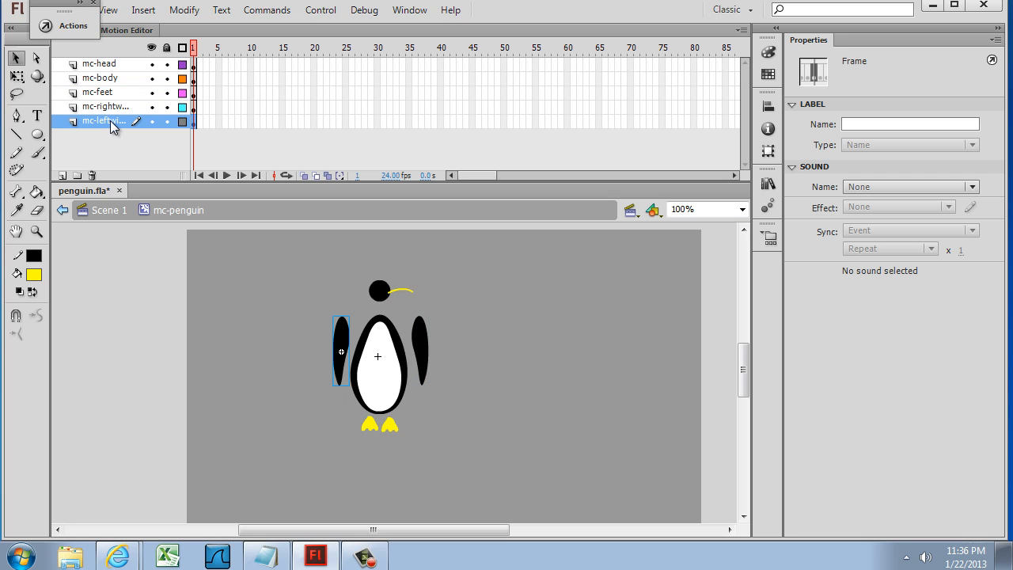
pyautogui.click(112, 111)
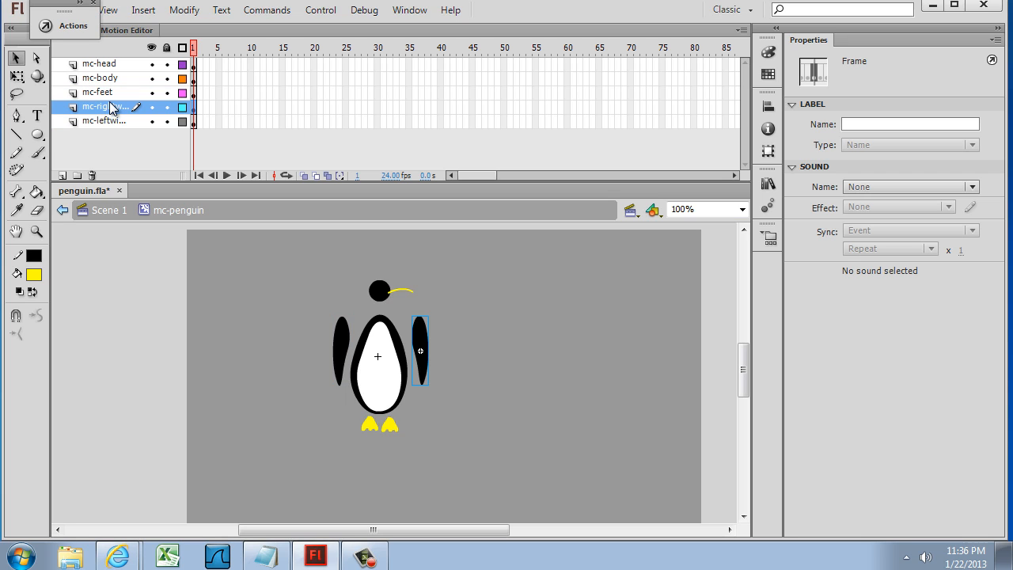
pyautogui.moveTo(111, 109); pyautogui.dragTo(111, 79)
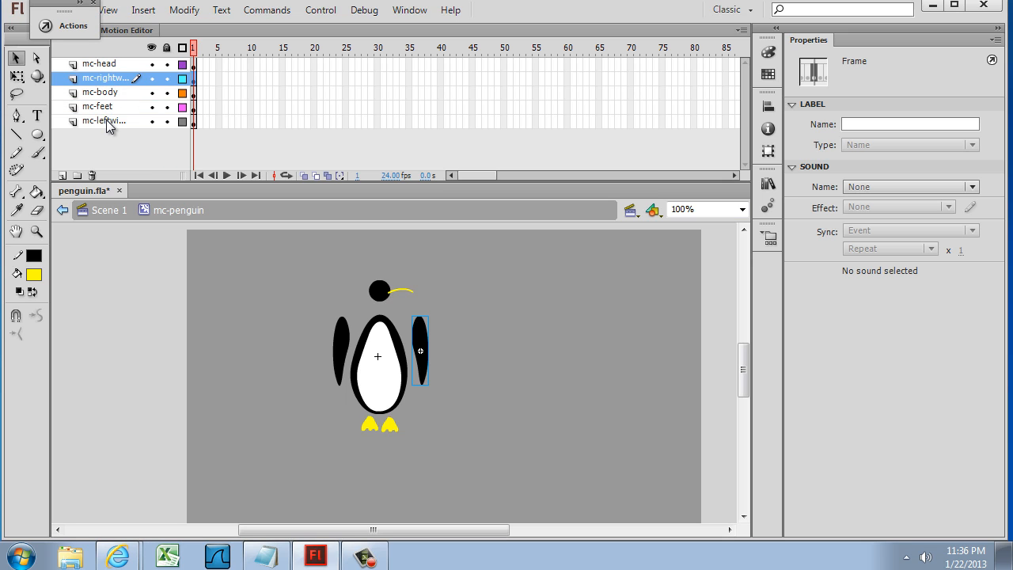
pyautogui.moveTo(109, 126); pyautogui.dragTo(108, 95)
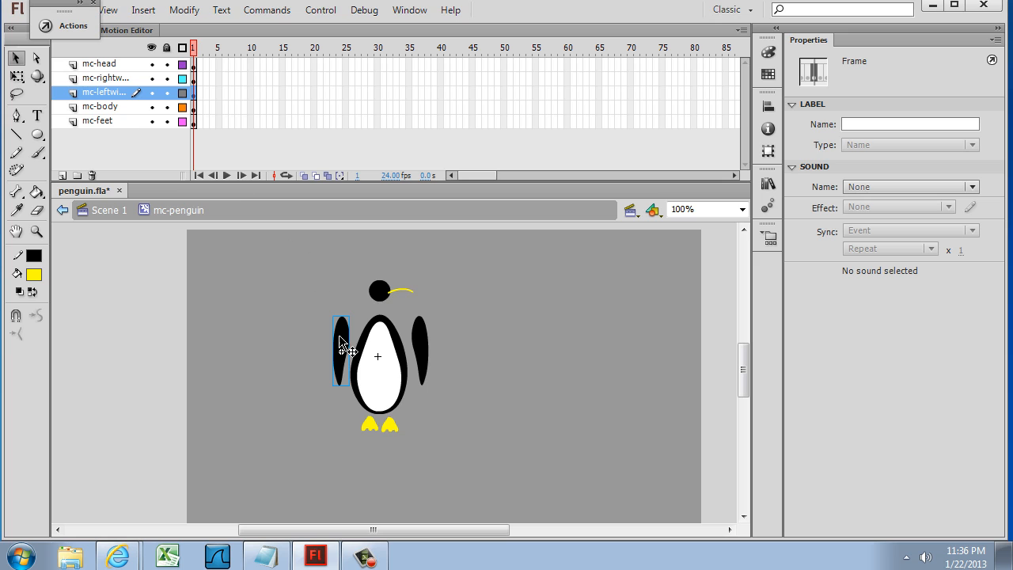
# Move both wings inward over the body's edges and lower the head onto the body, to about Y -61.
pyautogui.moveTo(342, 338); pyautogui.dragTo(395, 338)
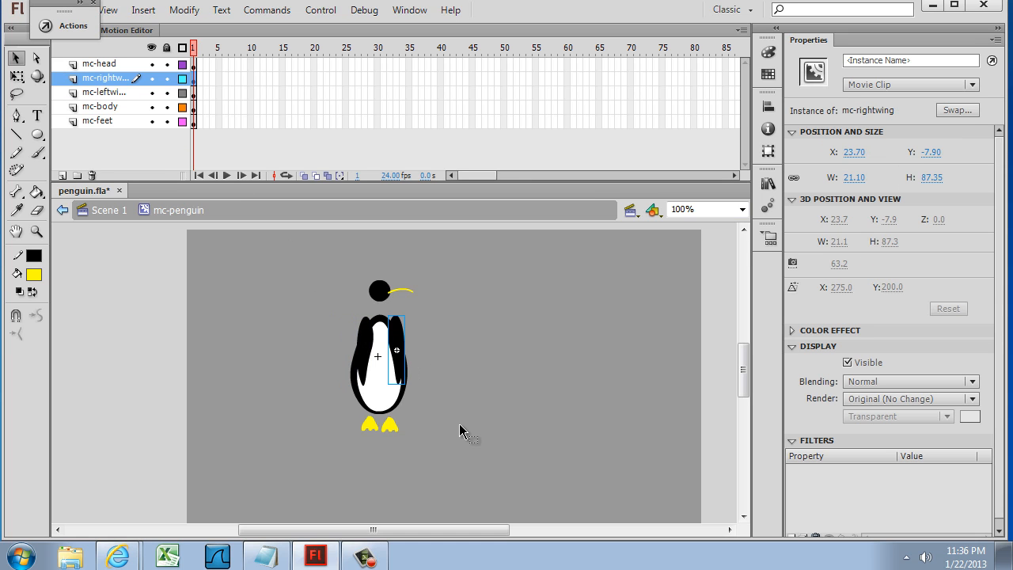
pyautogui.click(380, 296)
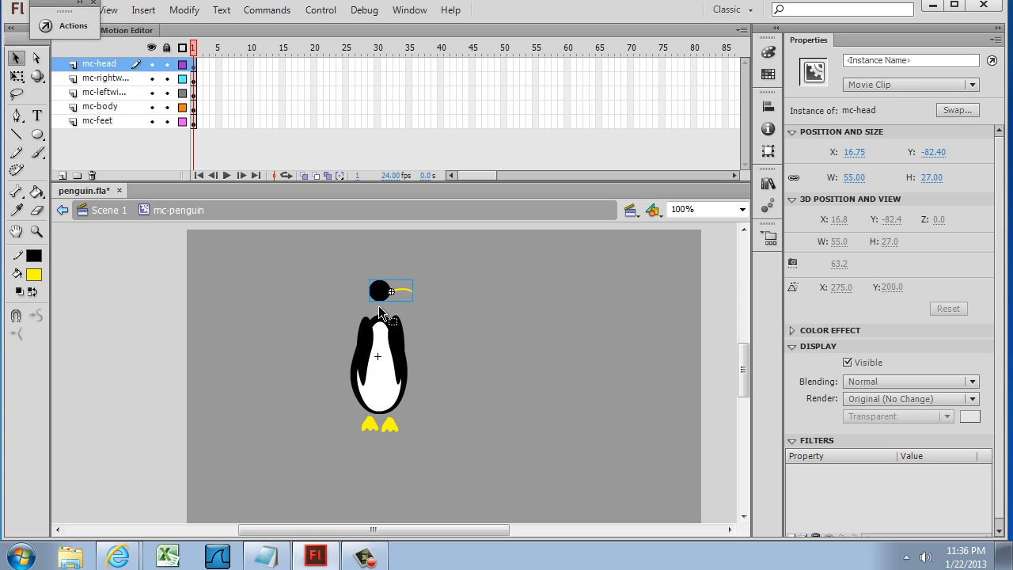
pyautogui.moveTo(380, 299); pyautogui.dragTo(364, 348)
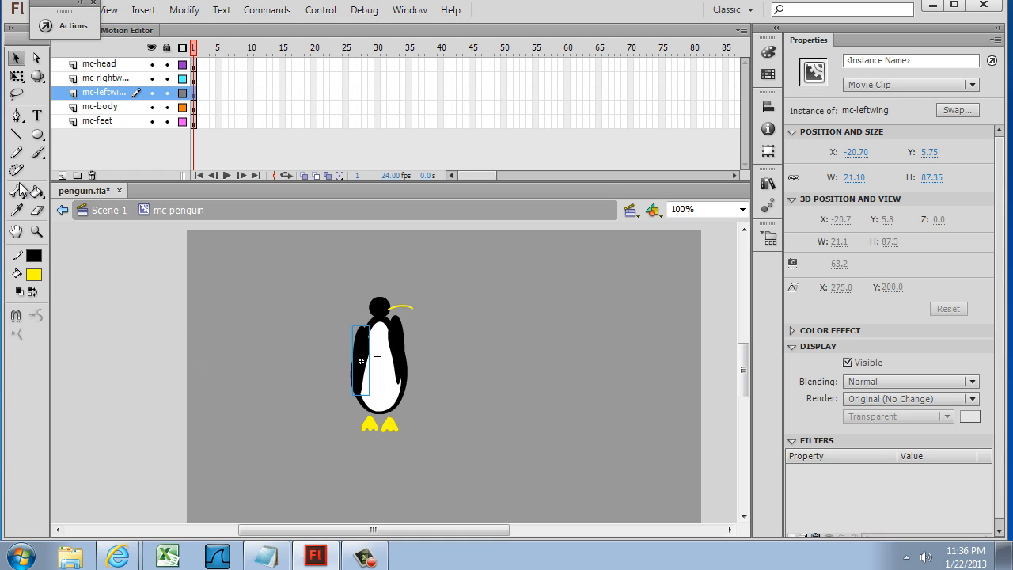
# Rotate the left wing outward with Free Transform and shift it to about X -30, Y 2 at the shoulder.
pyautogui.click(17, 76)
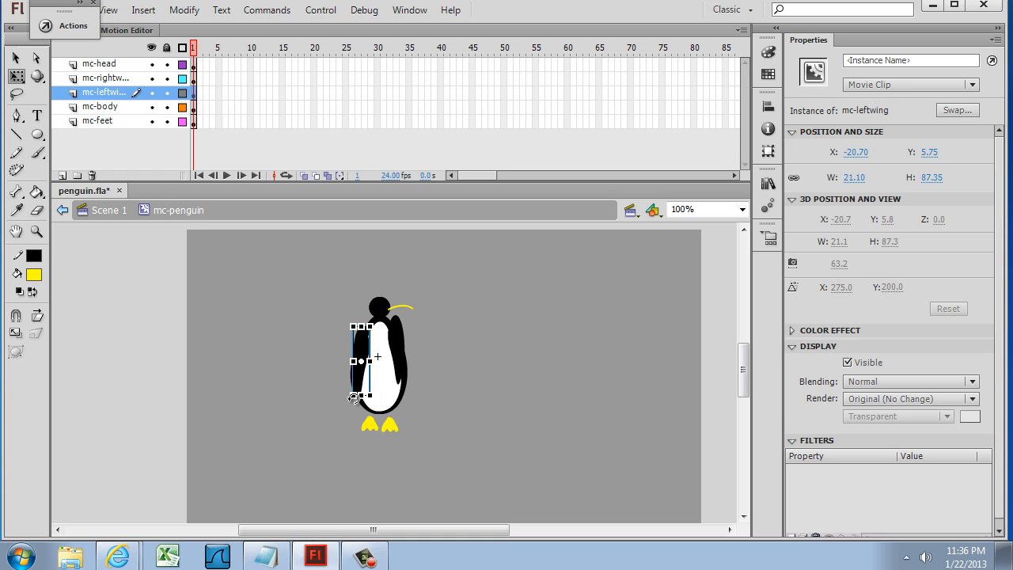
pyautogui.moveTo(354, 397); pyautogui.dragTo(339, 391)
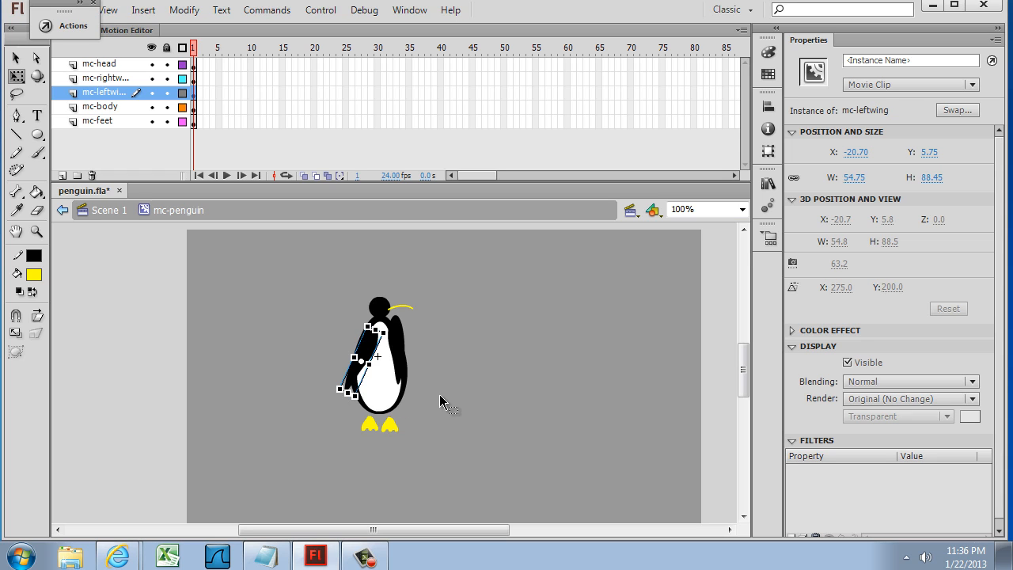
pyautogui.press('Left')
pyautogui.press('Left')
pyautogui.press('Left')
pyautogui.press('Left')
pyautogui.press('Left')
pyautogui.press('Left')
pyautogui.press('Left')
pyautogui.press('Left')
pyautogui.press('Up')
pyautogui.press('Up')
pyautogui.press('Up')
pyautogui.press('Up')
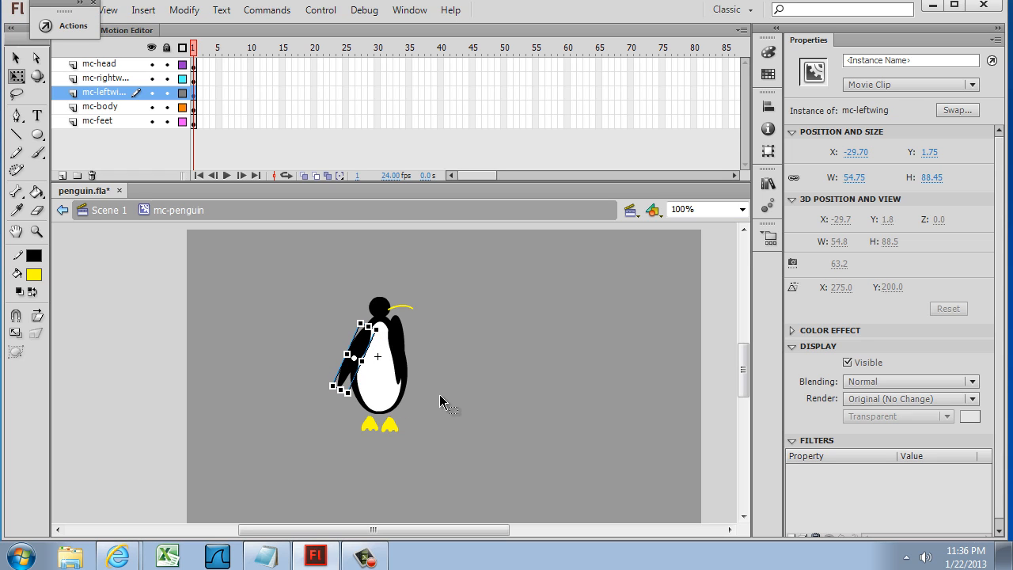
pyautogui.click(452, 400)
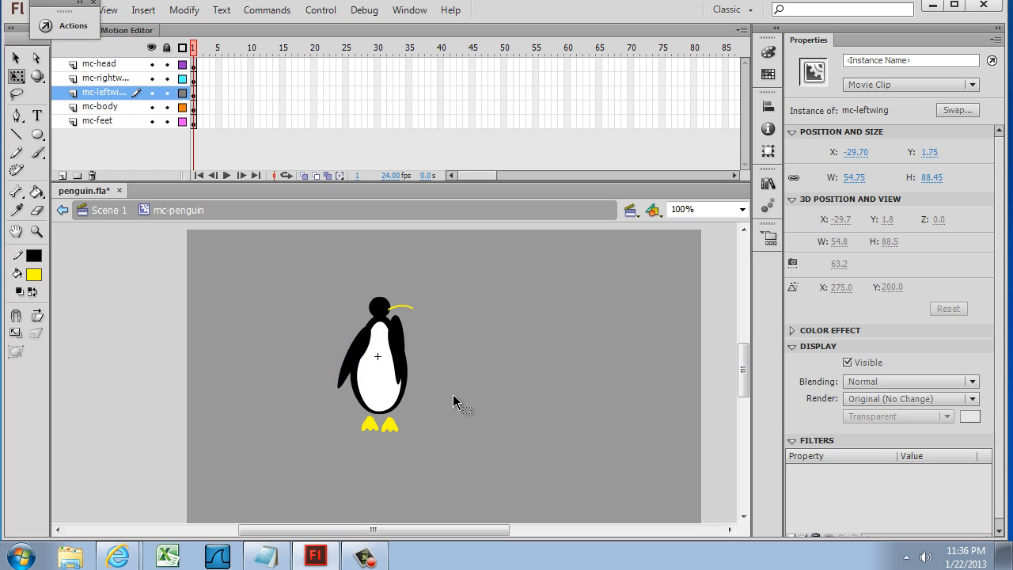
# Rotate the right wing outward to a bounding width of about 40 px and place it at about X 28, Y 1.
pyautogui.click(398, 339)
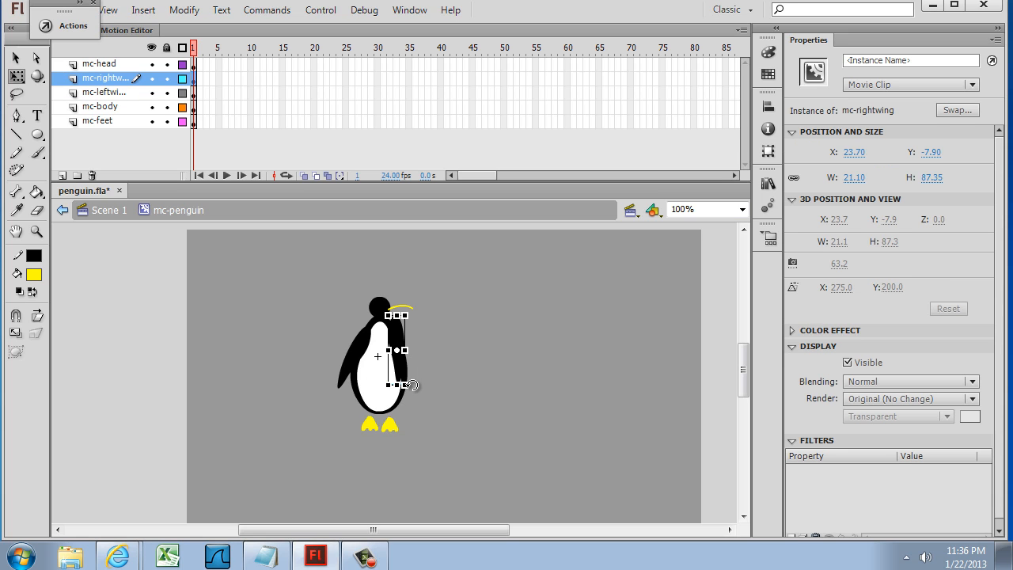
pyautogui.moveTo(412, 386); pyautogui.dragTo(417, 383)
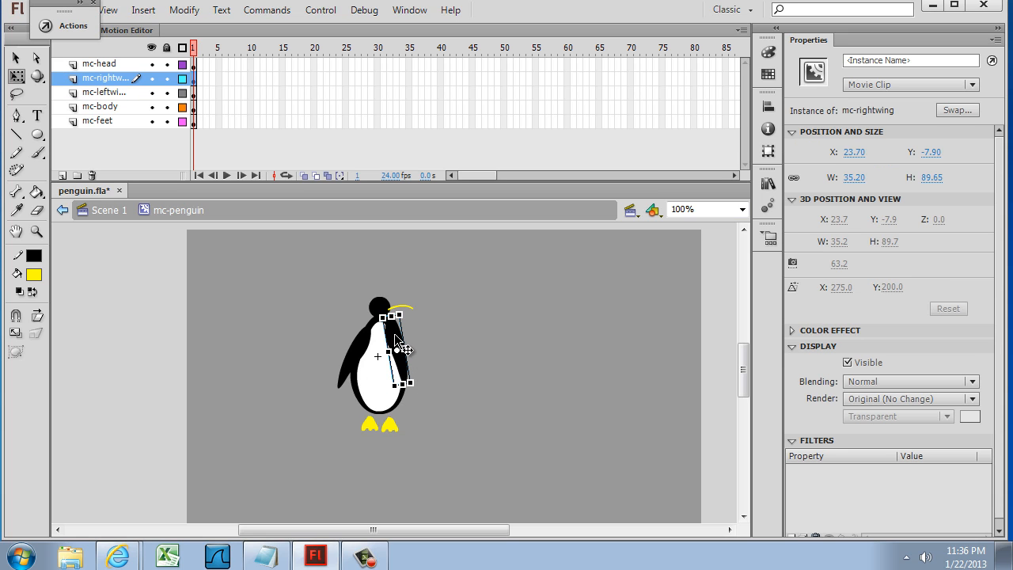
pyautogui.click(461, 363)
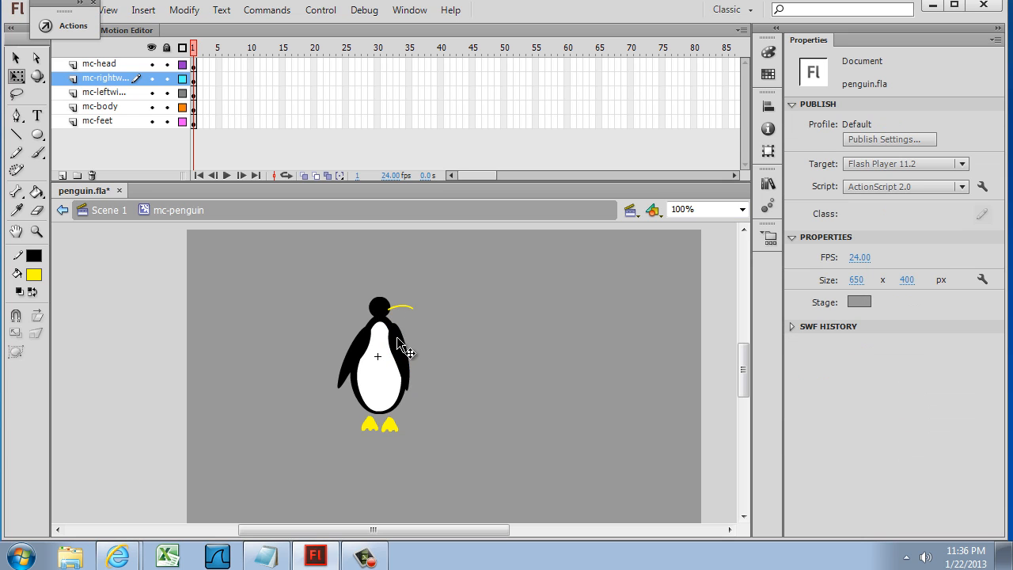
pyautogui.click(406, 369)
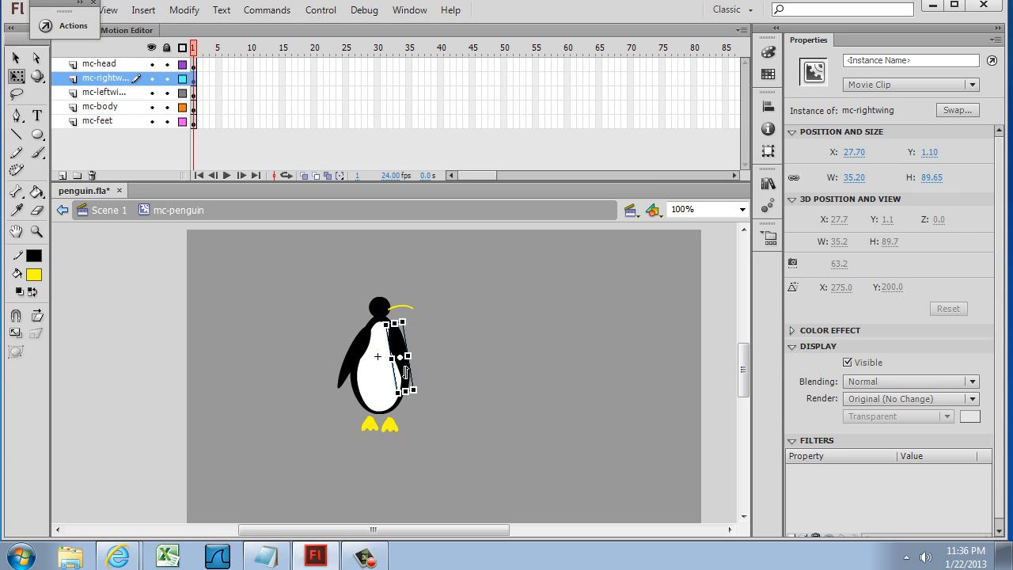
pyautogui.moveTo(423, 388); pyautogui.dragTo(426, 385)
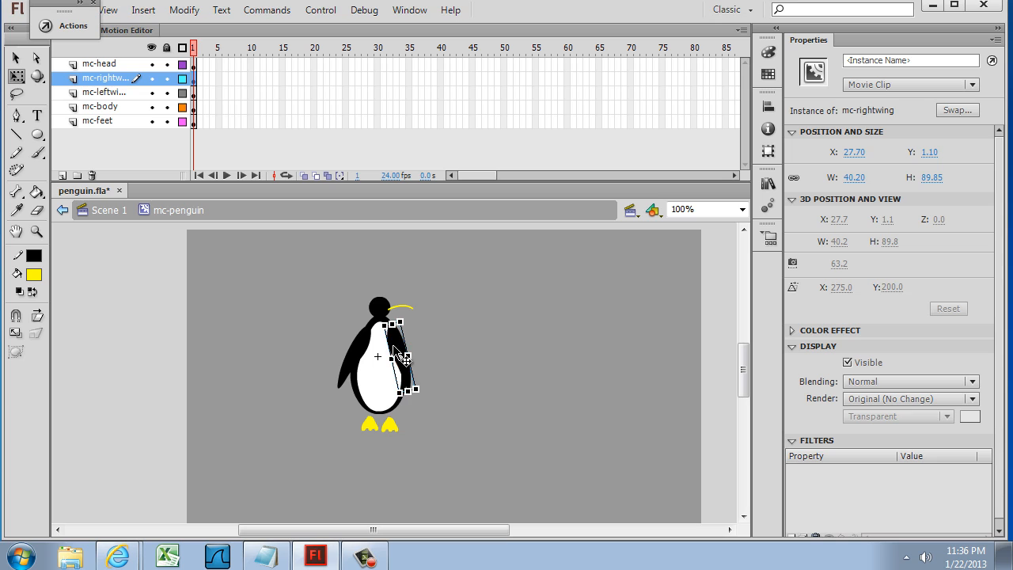
# Shift the right wing to about X 31, Y -2 and raise the left wing to about Y -1.
pyautogui.moveTo(398, 347); pyautogui.dragTo(368, 349)
pyautogui.click(368, 346)
pyautogui.click(488, 385)
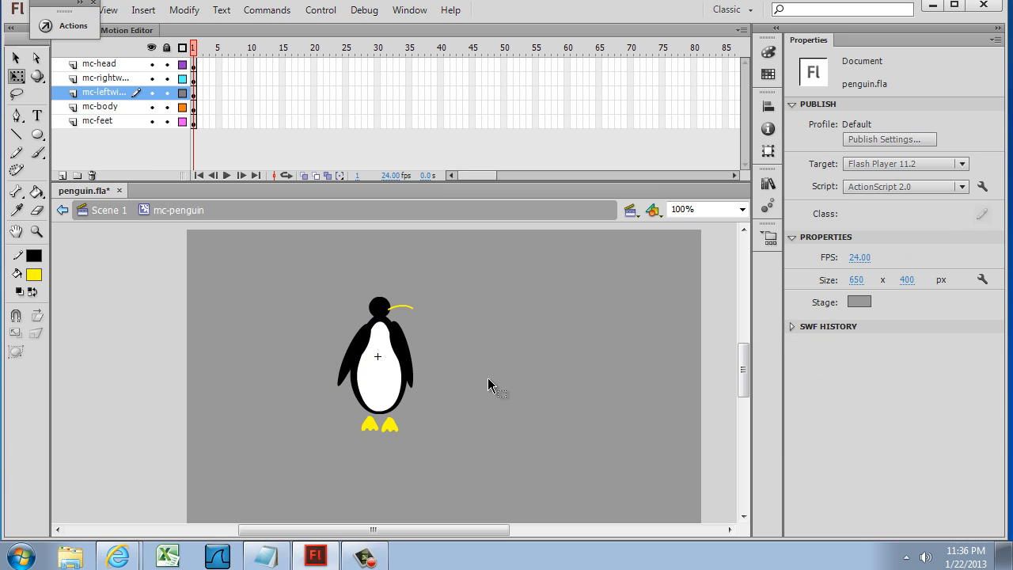
# Move the feet up so they tuck under the body, to about Y 72.
pyautogui.click(394, 428)
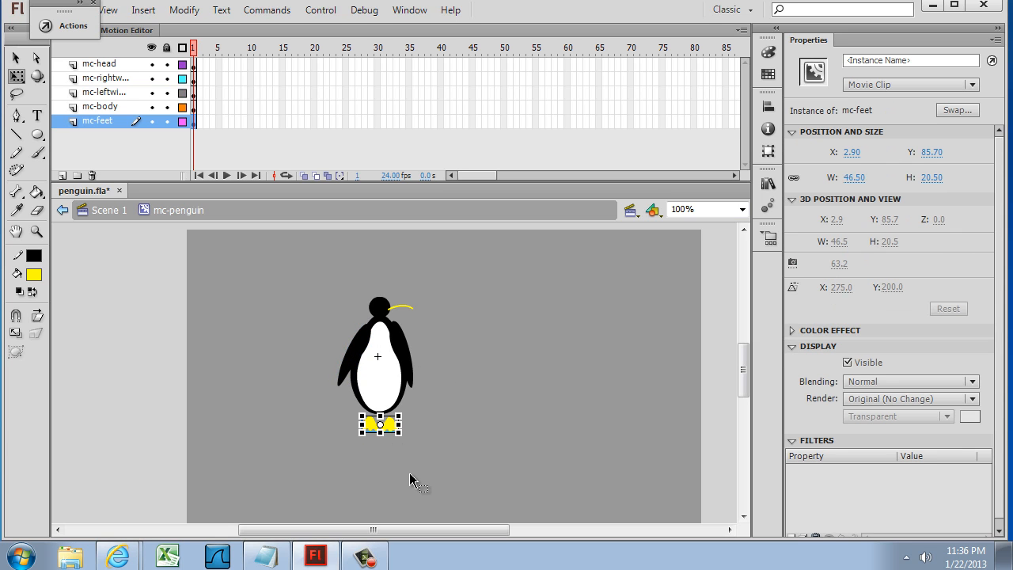
pyautogui.press('Up')
pyautogui.press('Up')
pyautogui.press('Up')
pyautogui.press('Up')
pyautogui.press('Up')
pyautogui.press('Up')
pyautogui.press('Up')
pyautogui.press('Up')
pyautogui.press('Up')
pyautogui.press('Up')
pyautogui.press('Up')
pyautogui.press('Up')
pyautogui.press('Up')
pyautogui.press('Up')
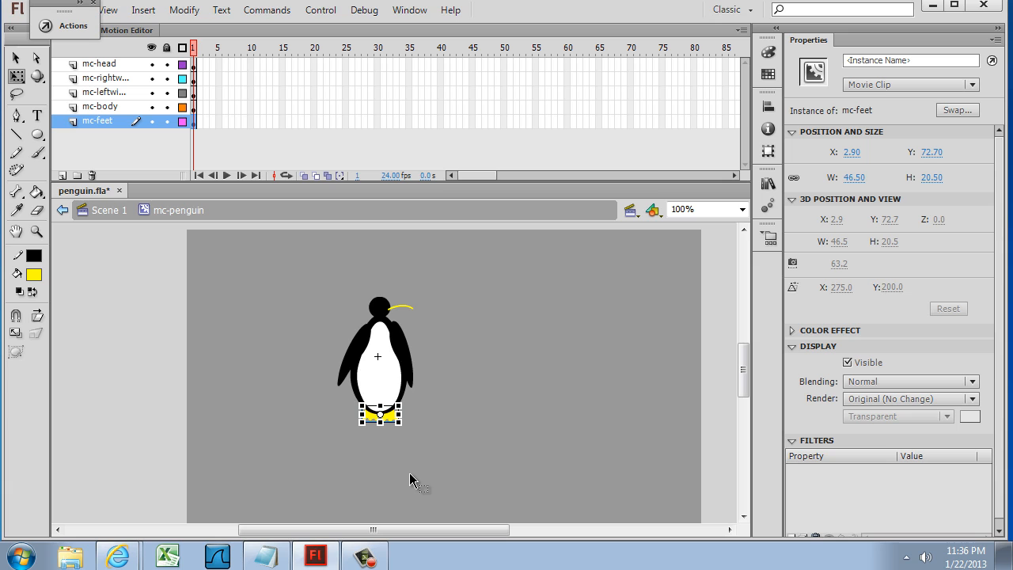
pyautogui.click(463, 442)
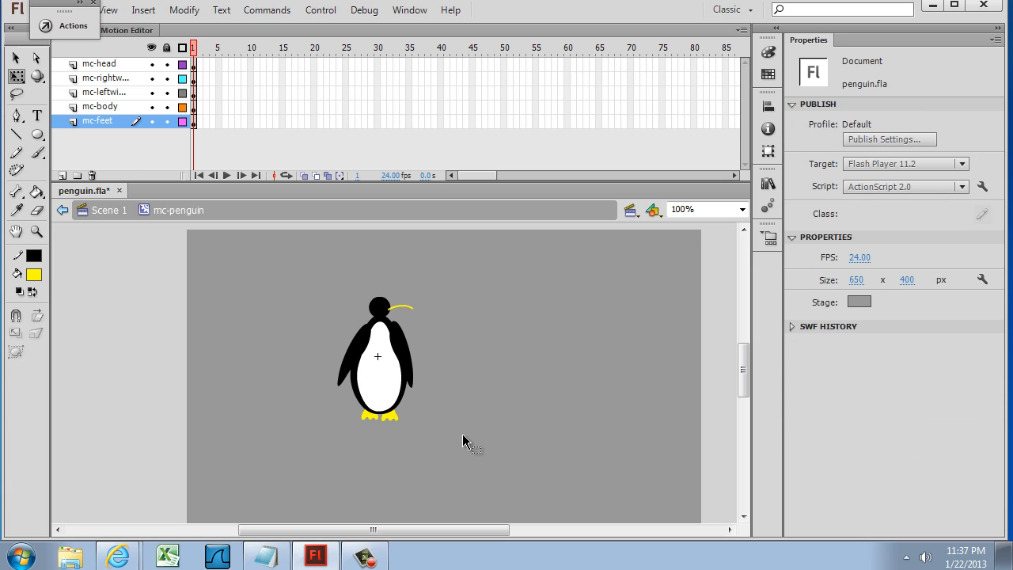
# Tilt both wings slightly further outward and shift the right wing to about X 29, Y -1.
pyautogui.click(404, 350)
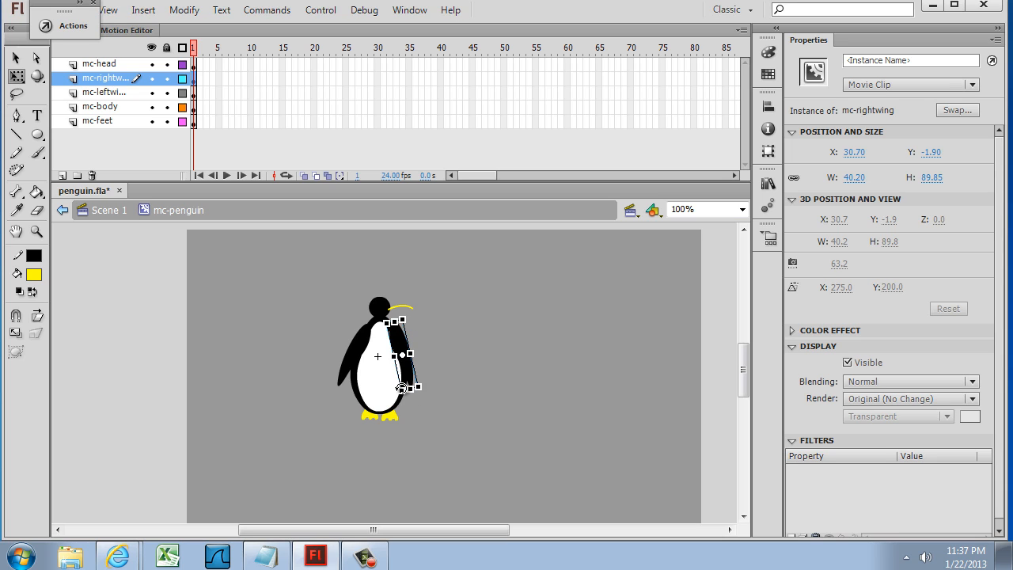
pyautogui.moveTo(401, 388); pyautogui.dragTo(402, 387)
pyautogui.click(497, 370)
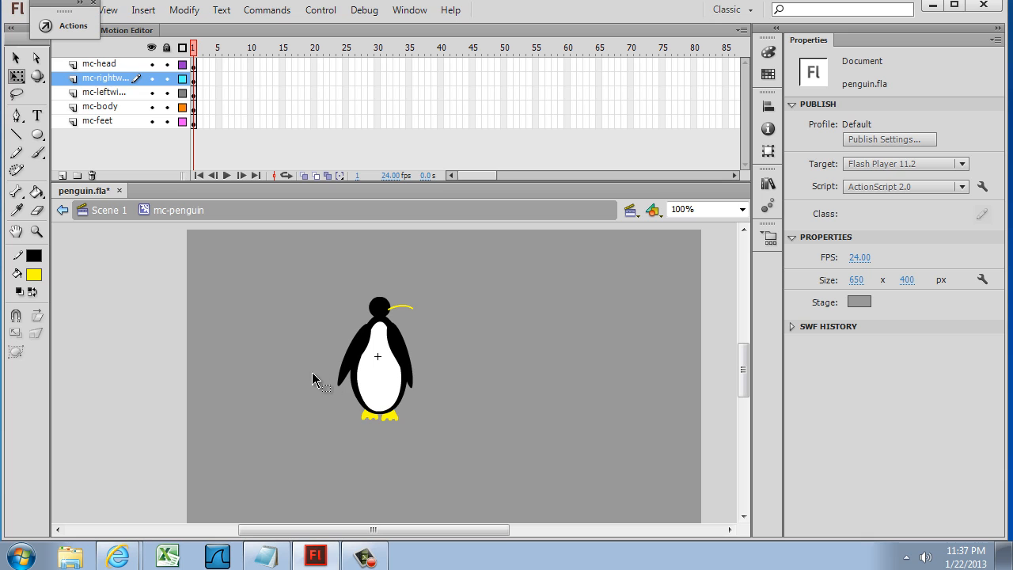
pyautogui.click(356, 357)
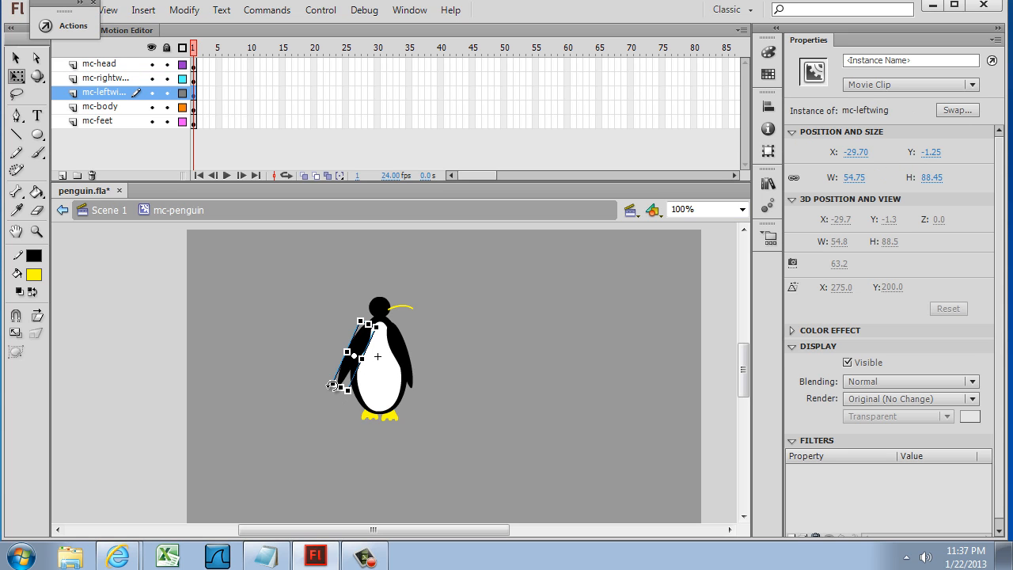
pyautogui.moveTo(329, 386); pyautogui.dragTo(300, 378)
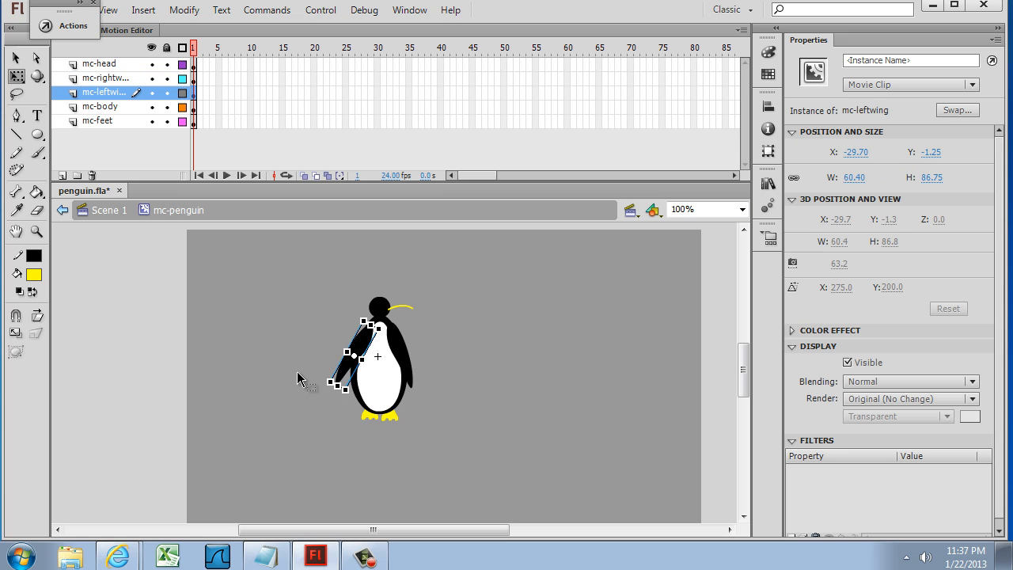
pyautogui.click(294, 372)
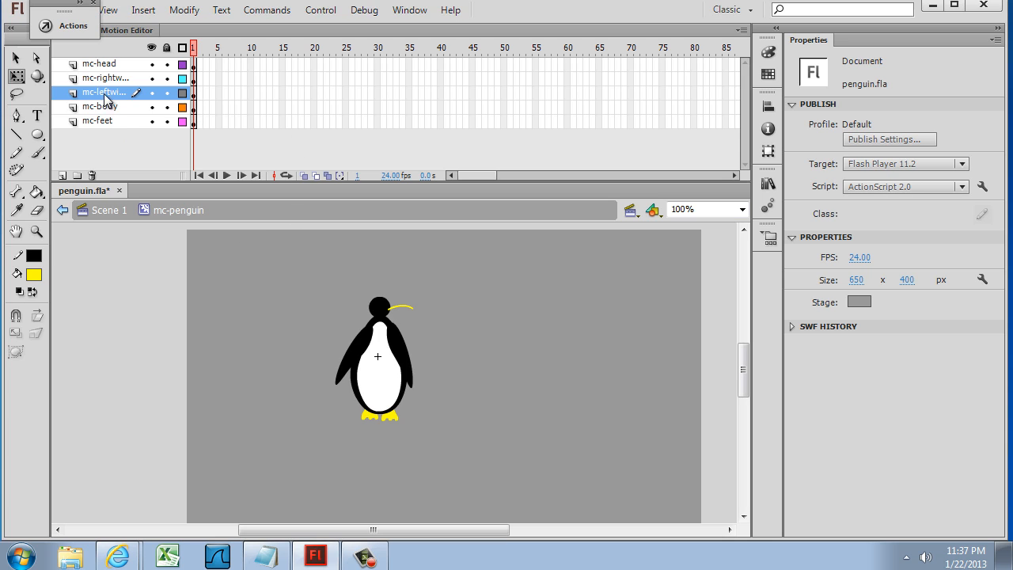
# Return to Scene 1 and move the whole penguin on the stage to about X 161, Y 136.
pyautogui.click(102, 212)
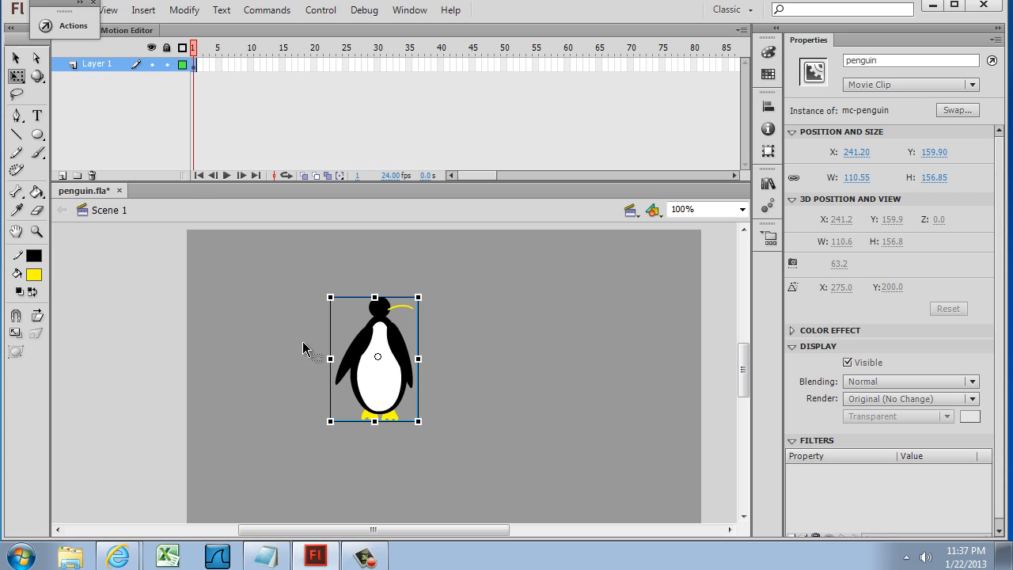
pyautogui.press('v')
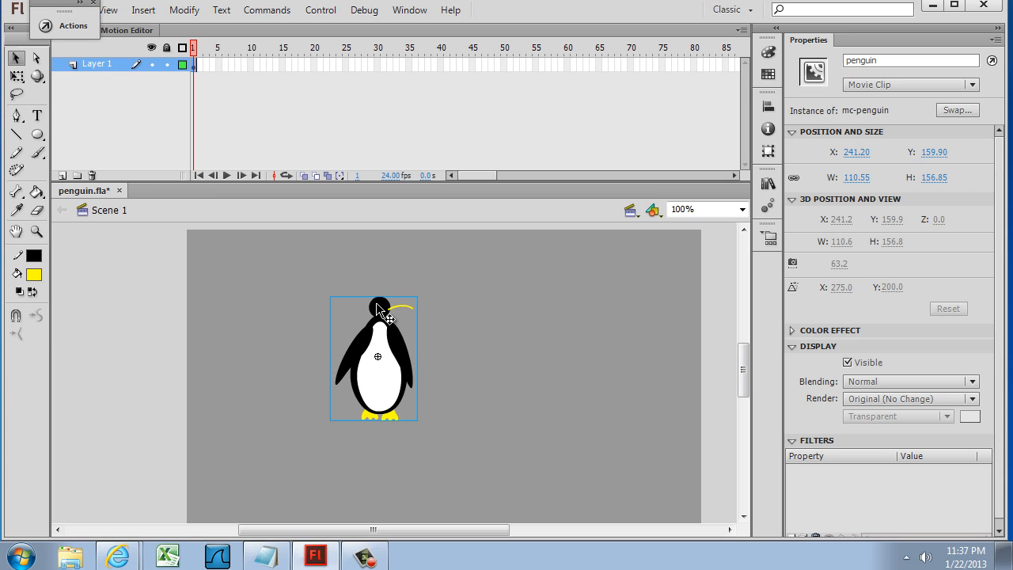
pyautogui.moveTo(407, 337); pyautogui.dragTo(332, 325)
pyautogui.click(514, 366)
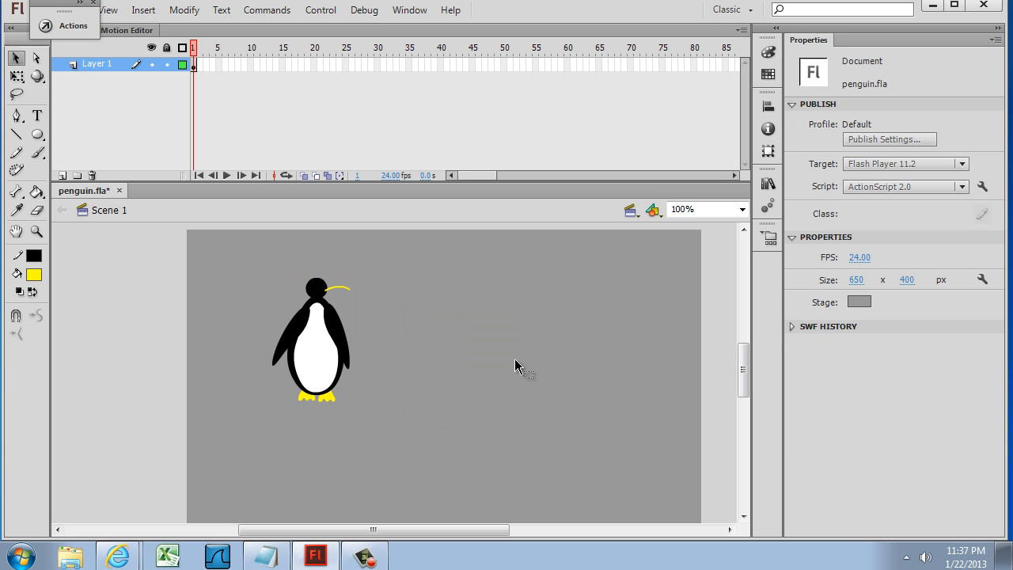
# Inspect the separate parts and layers inside mc-penguin, compare them with the single instance in Scene 1, and finish in Scene 1.
pyautogui.doubleClick(332, 322)
pyautogui.click(332, 321)
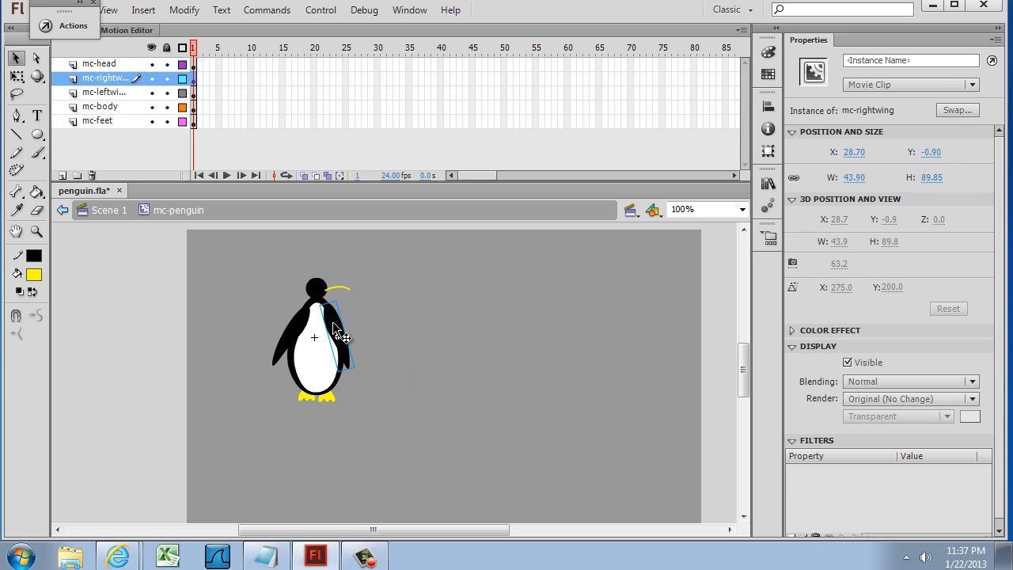
pyautogui.click(293, 327)
pyautogui.click(318, 386)
pyautogui.click(320, 397)
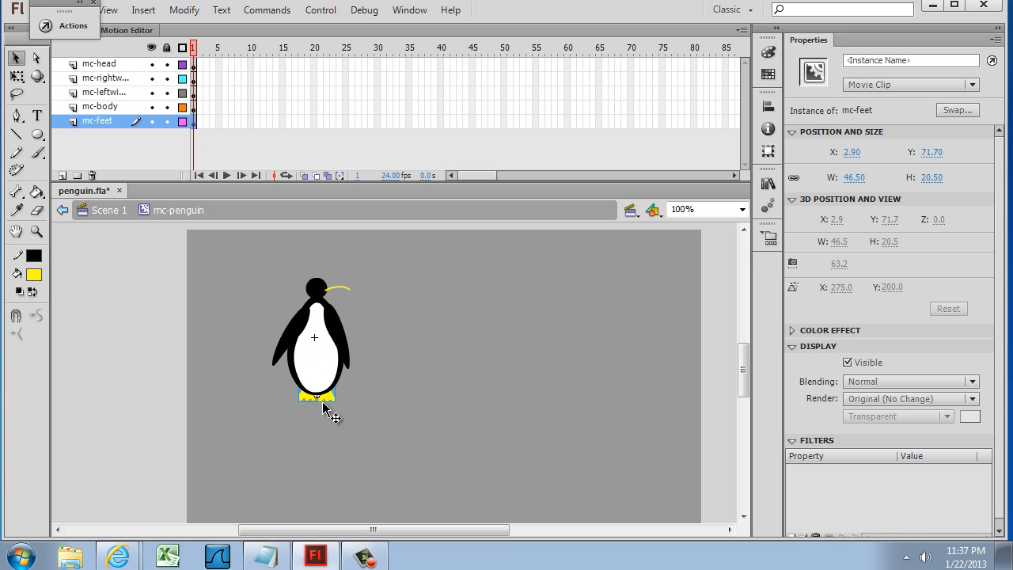
pyautogui.click(324, 356)
pyautogui.click(303, 294)
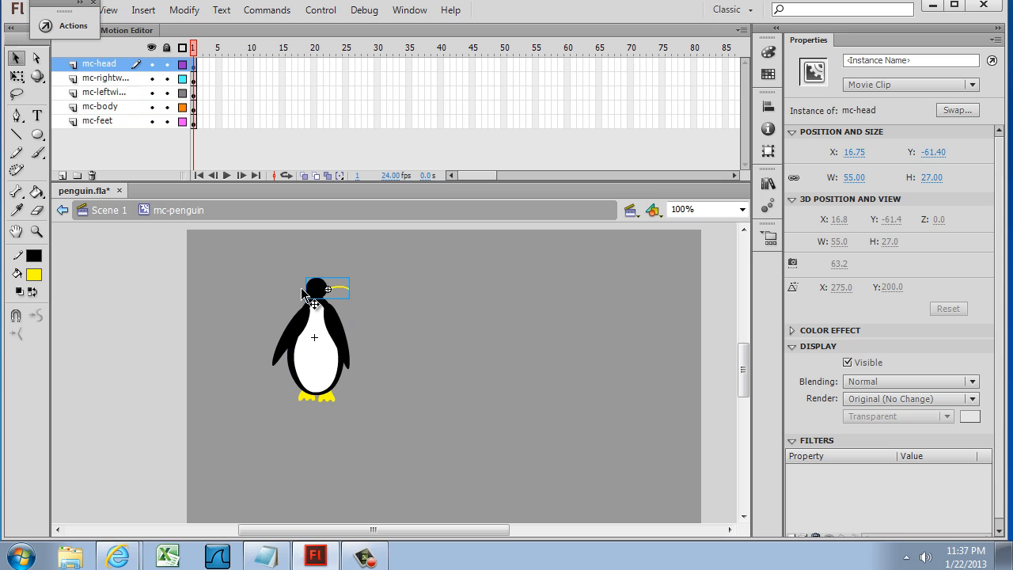
pyautogui.click(112, 210)
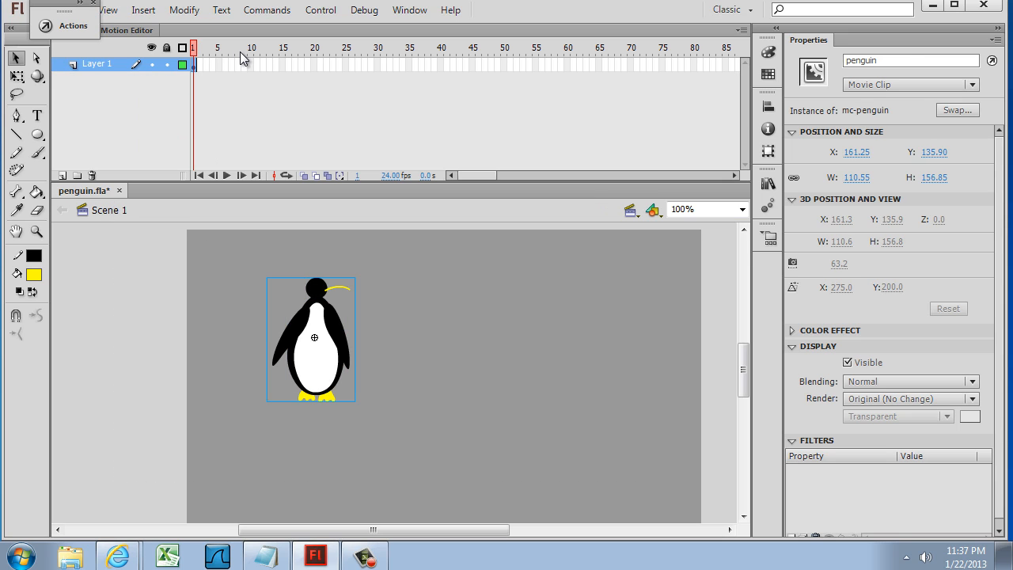
pyautogui.doubleClick(304, 326)
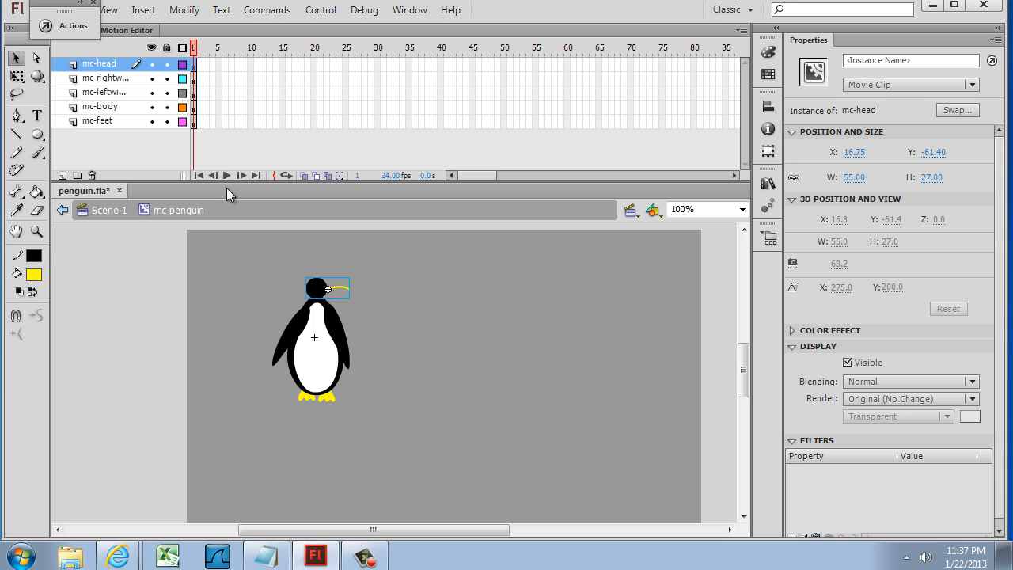
pyautogui.click(328, 307)
pyautogui.click(322, 289)
pyautogui.click(95, 206)
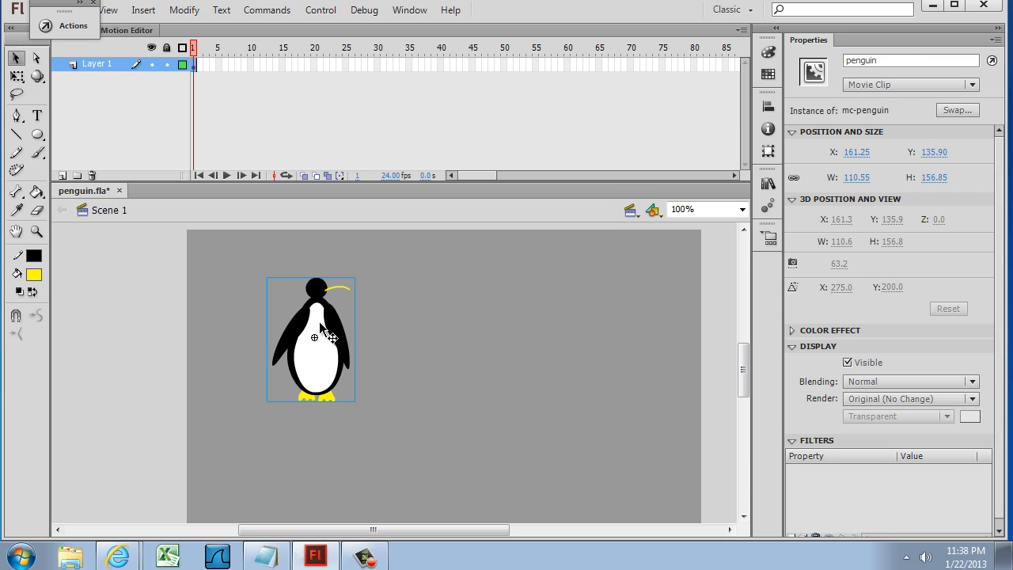